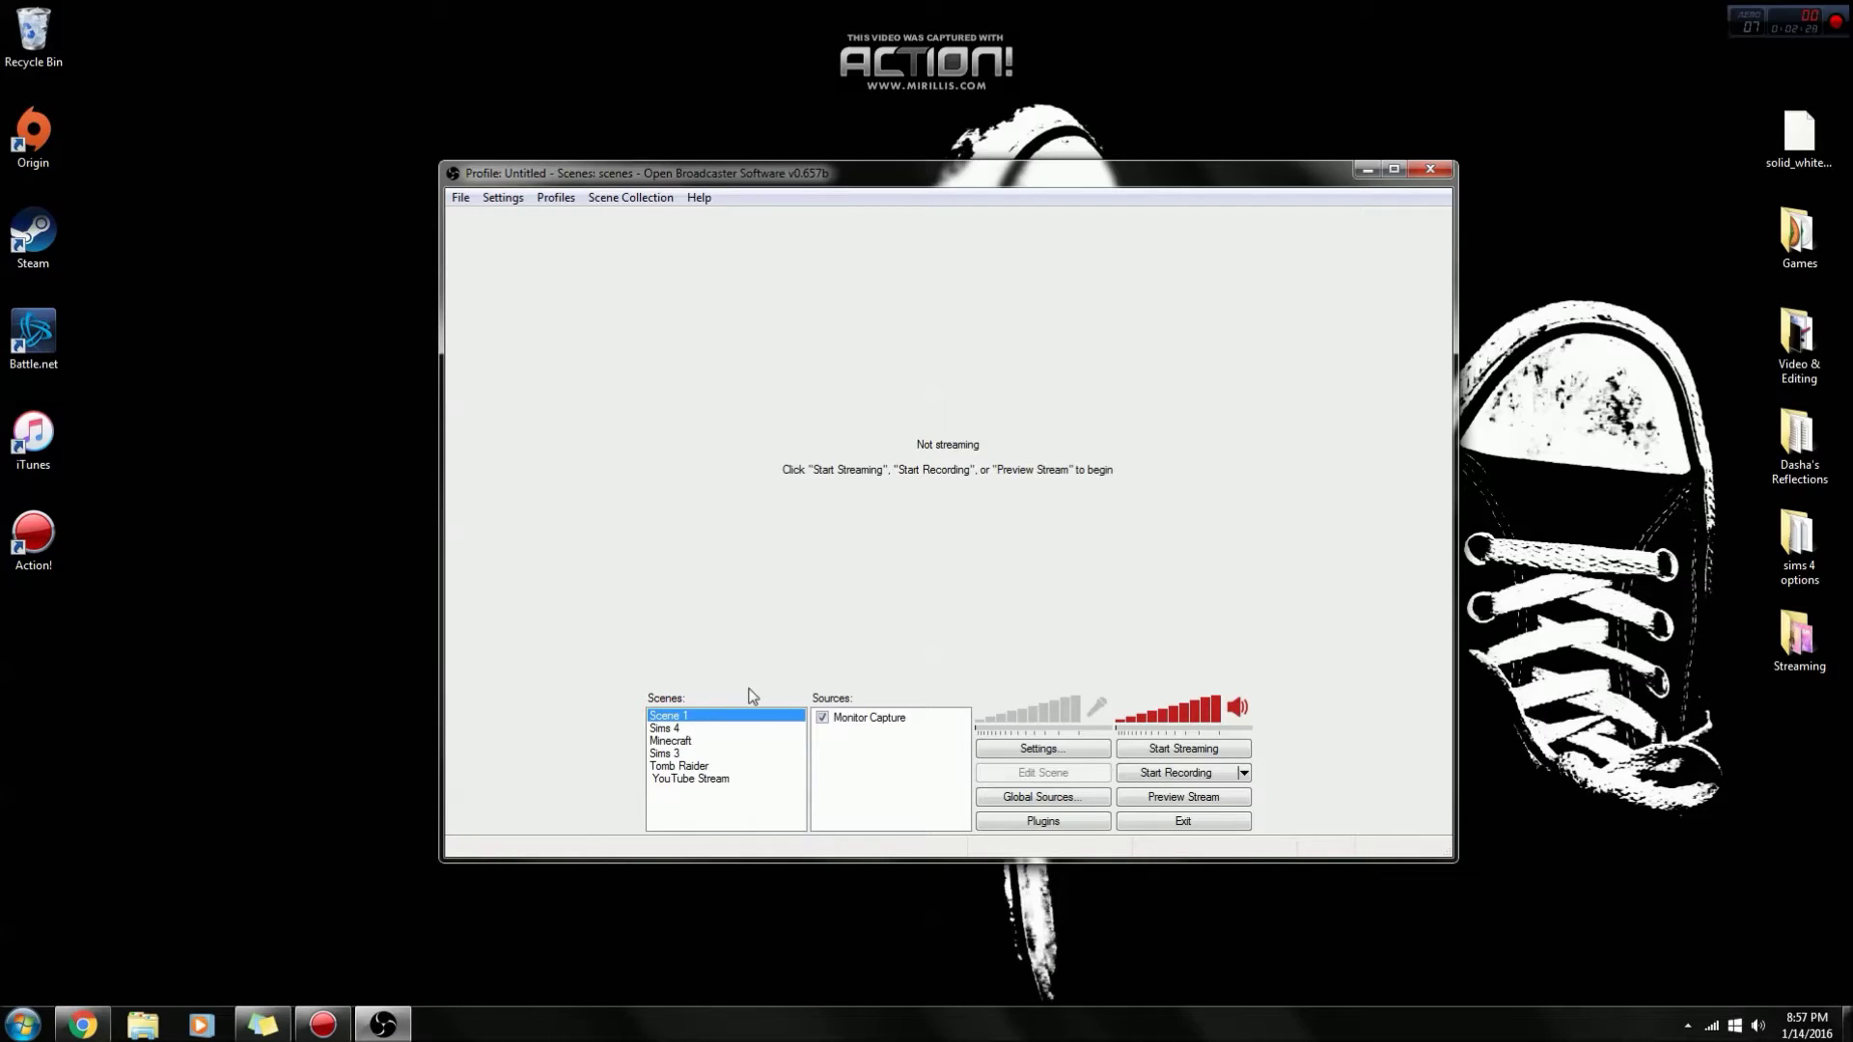
- Add a new scene, typing the name 'minecraft', so minecraft1 appears in the scene list
right_click(698, 814)
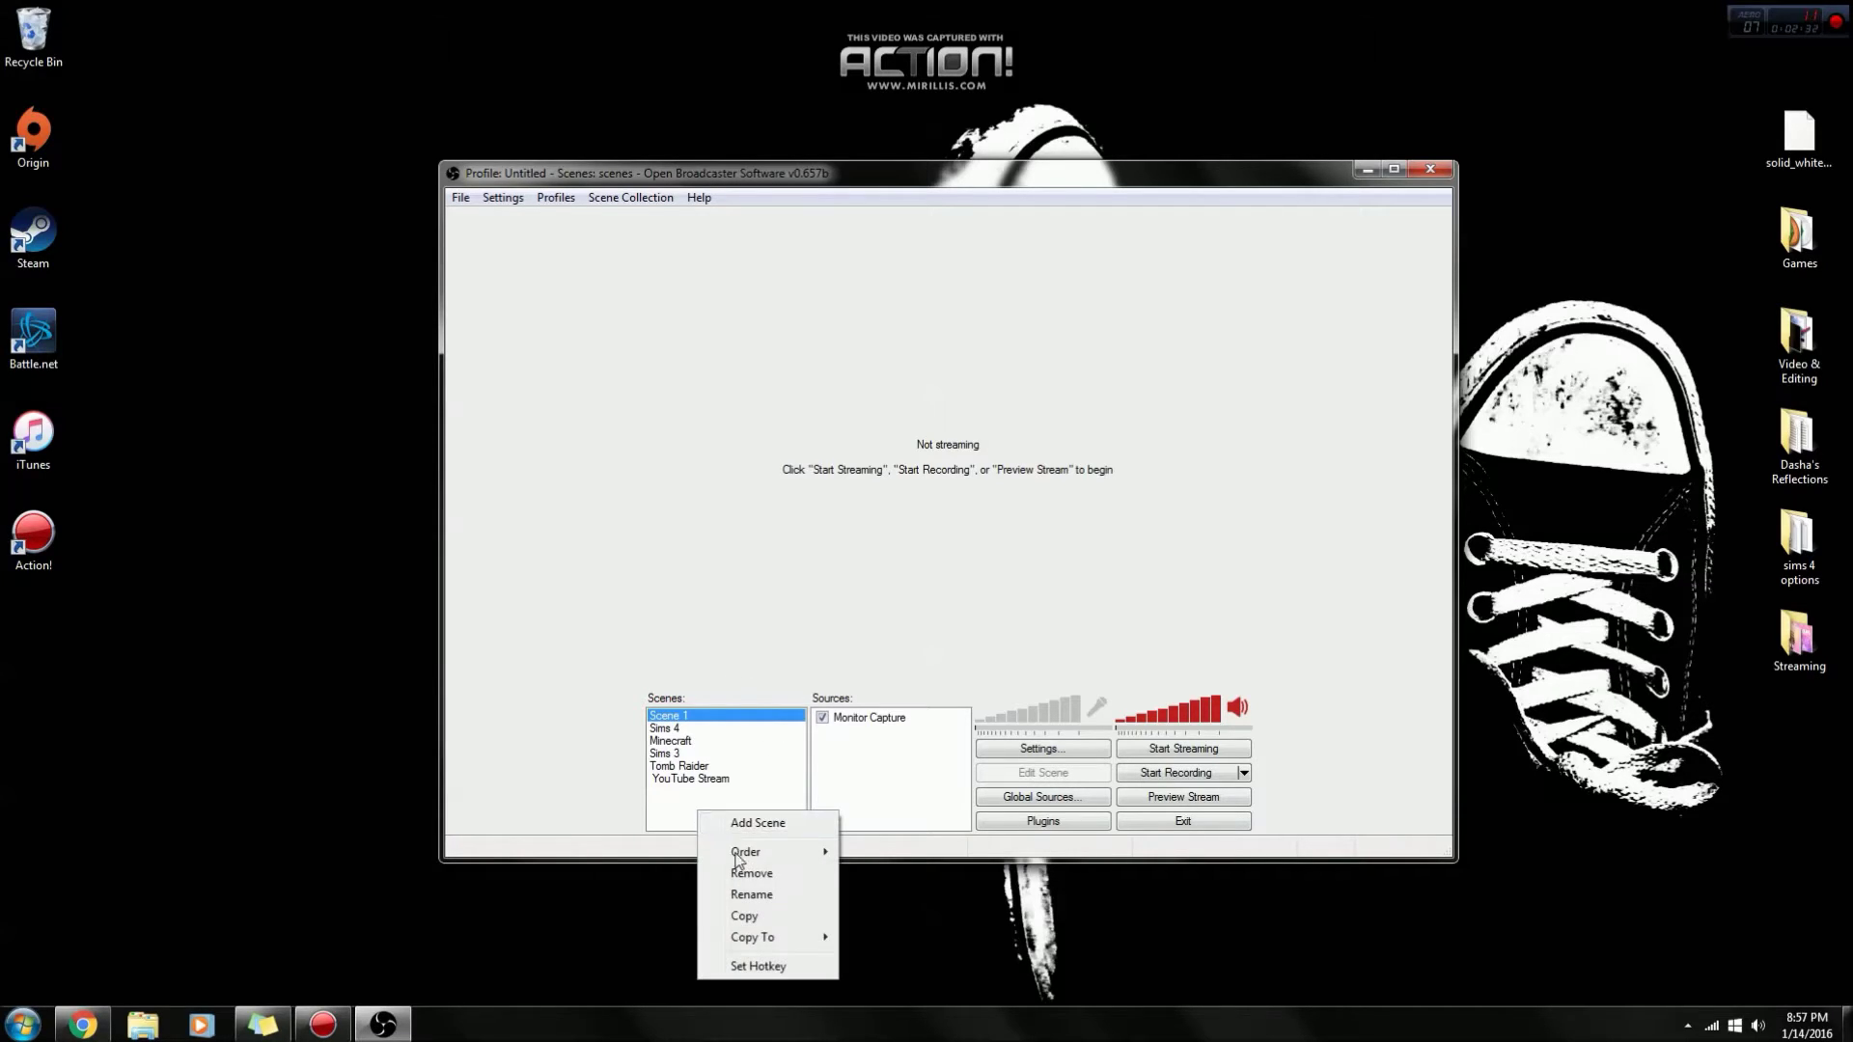
left_click(789, 825)
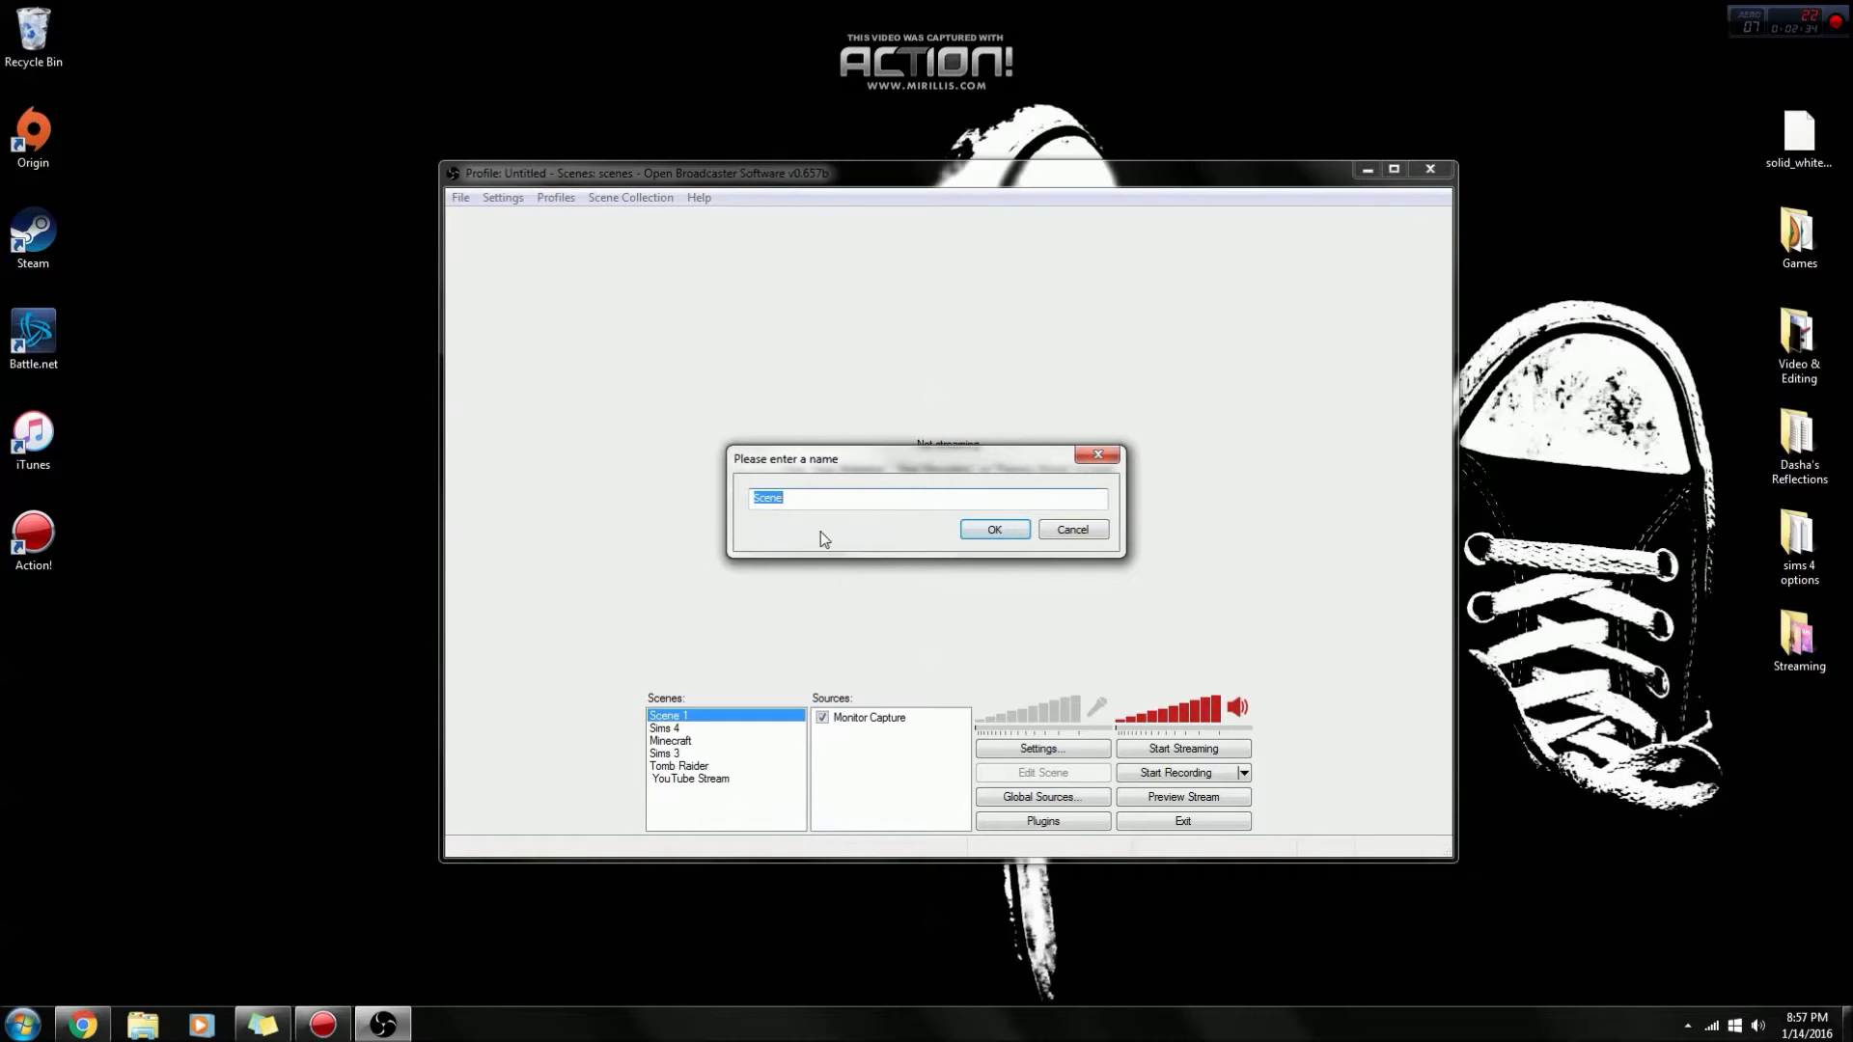
key("BackSpace")
type("minecraft1")
left_click(985, 530)
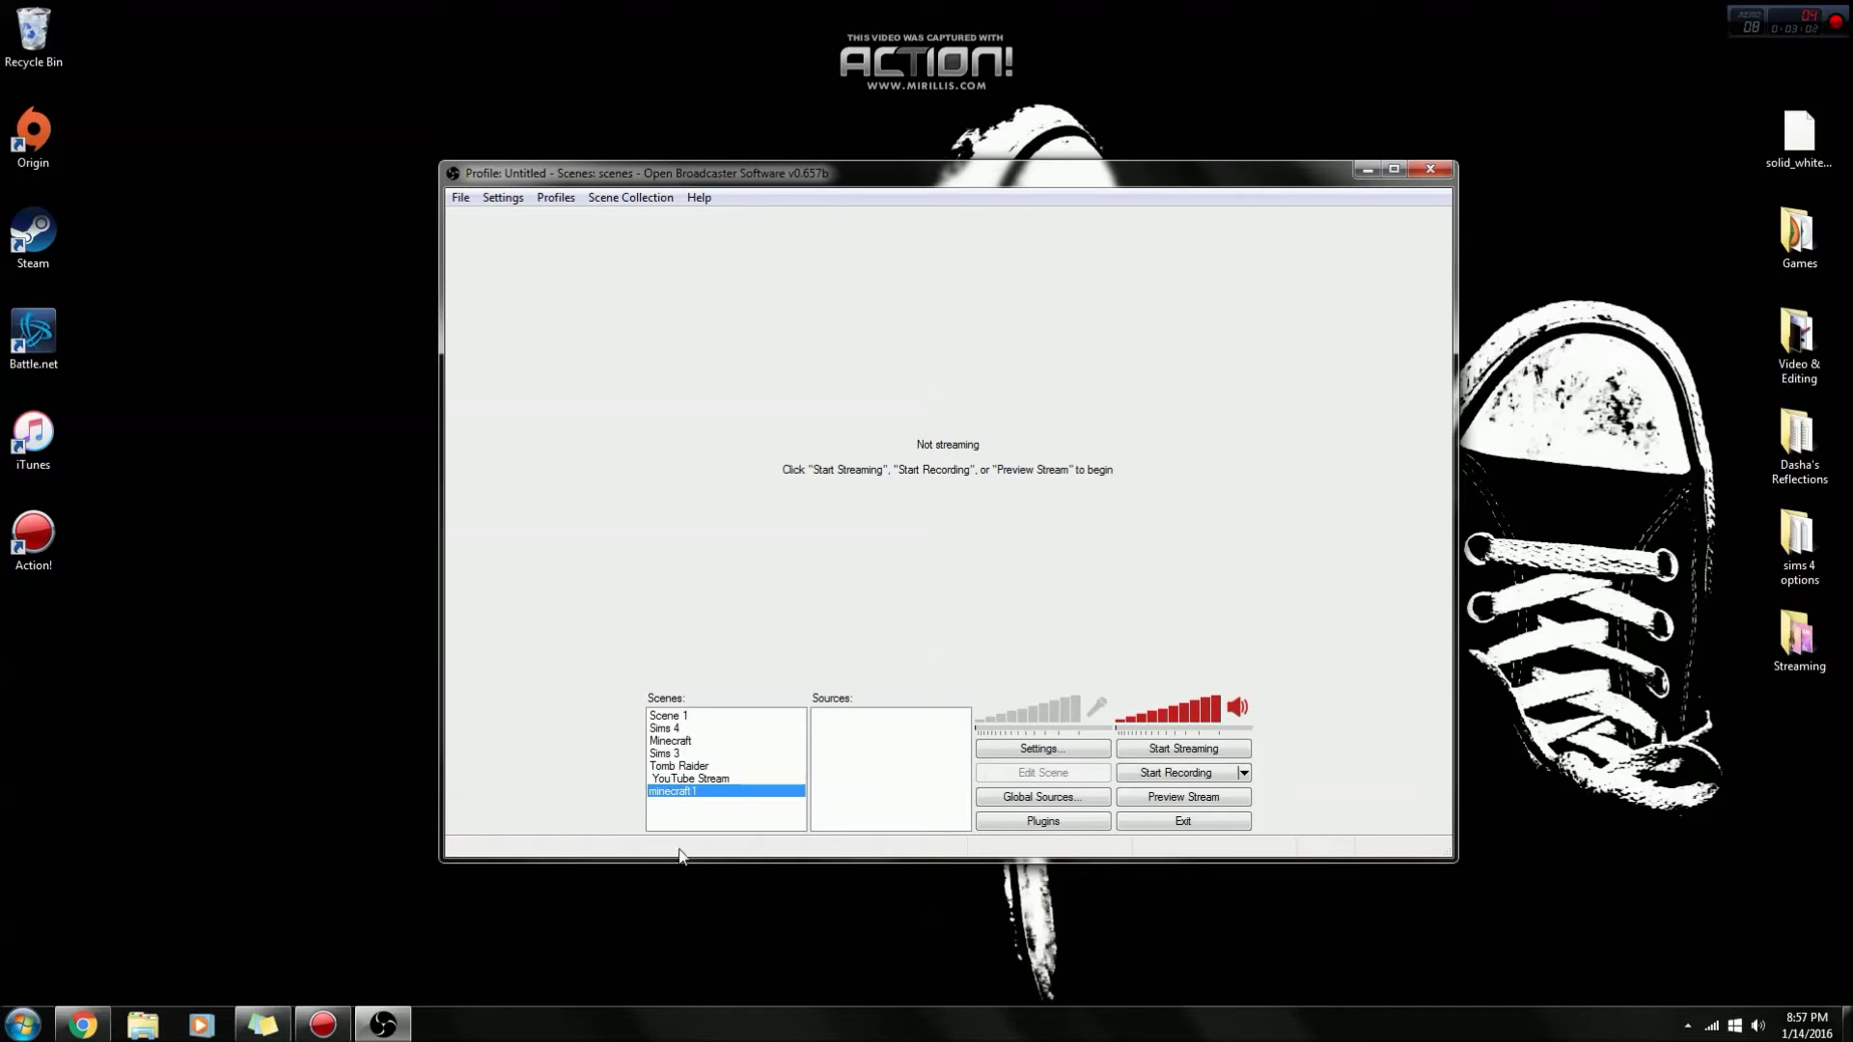
- Add a Game Capture source to the minecraft1 scene, keeping the default name Game Capture
right_click(852, 731)
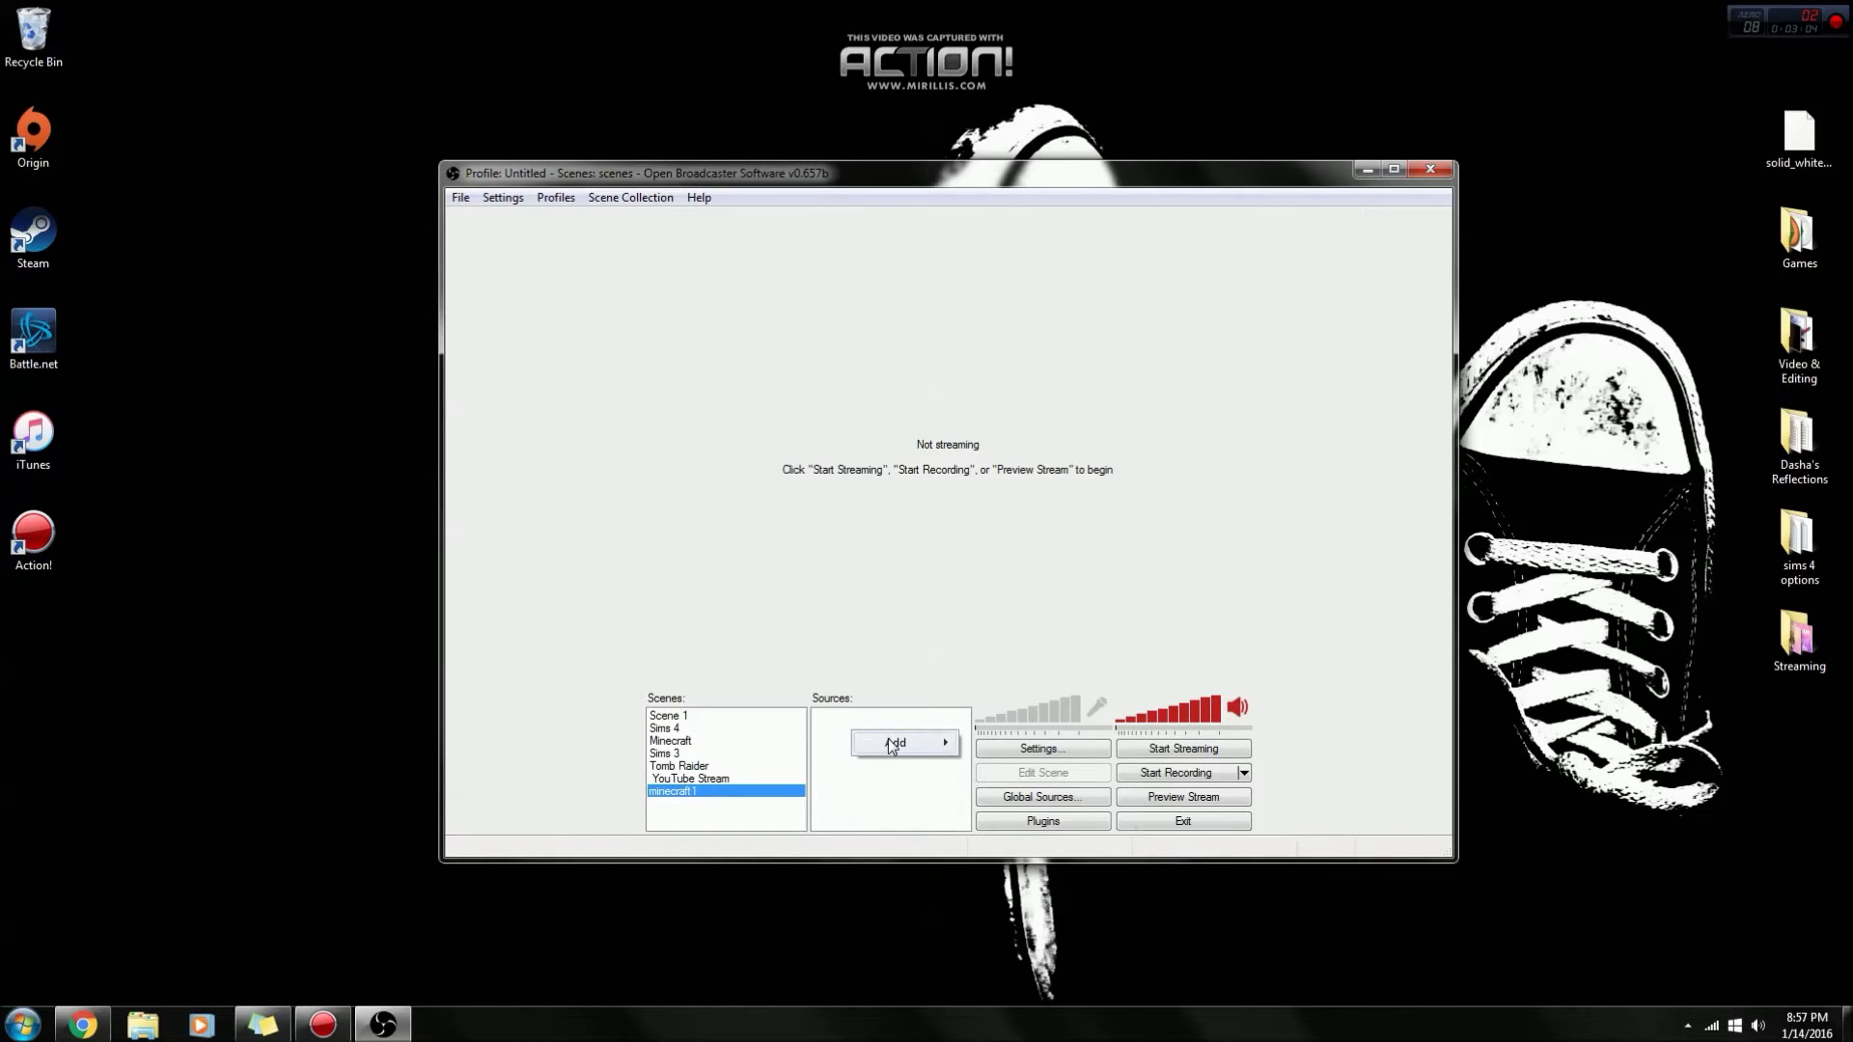
mouse_move(888, 738)
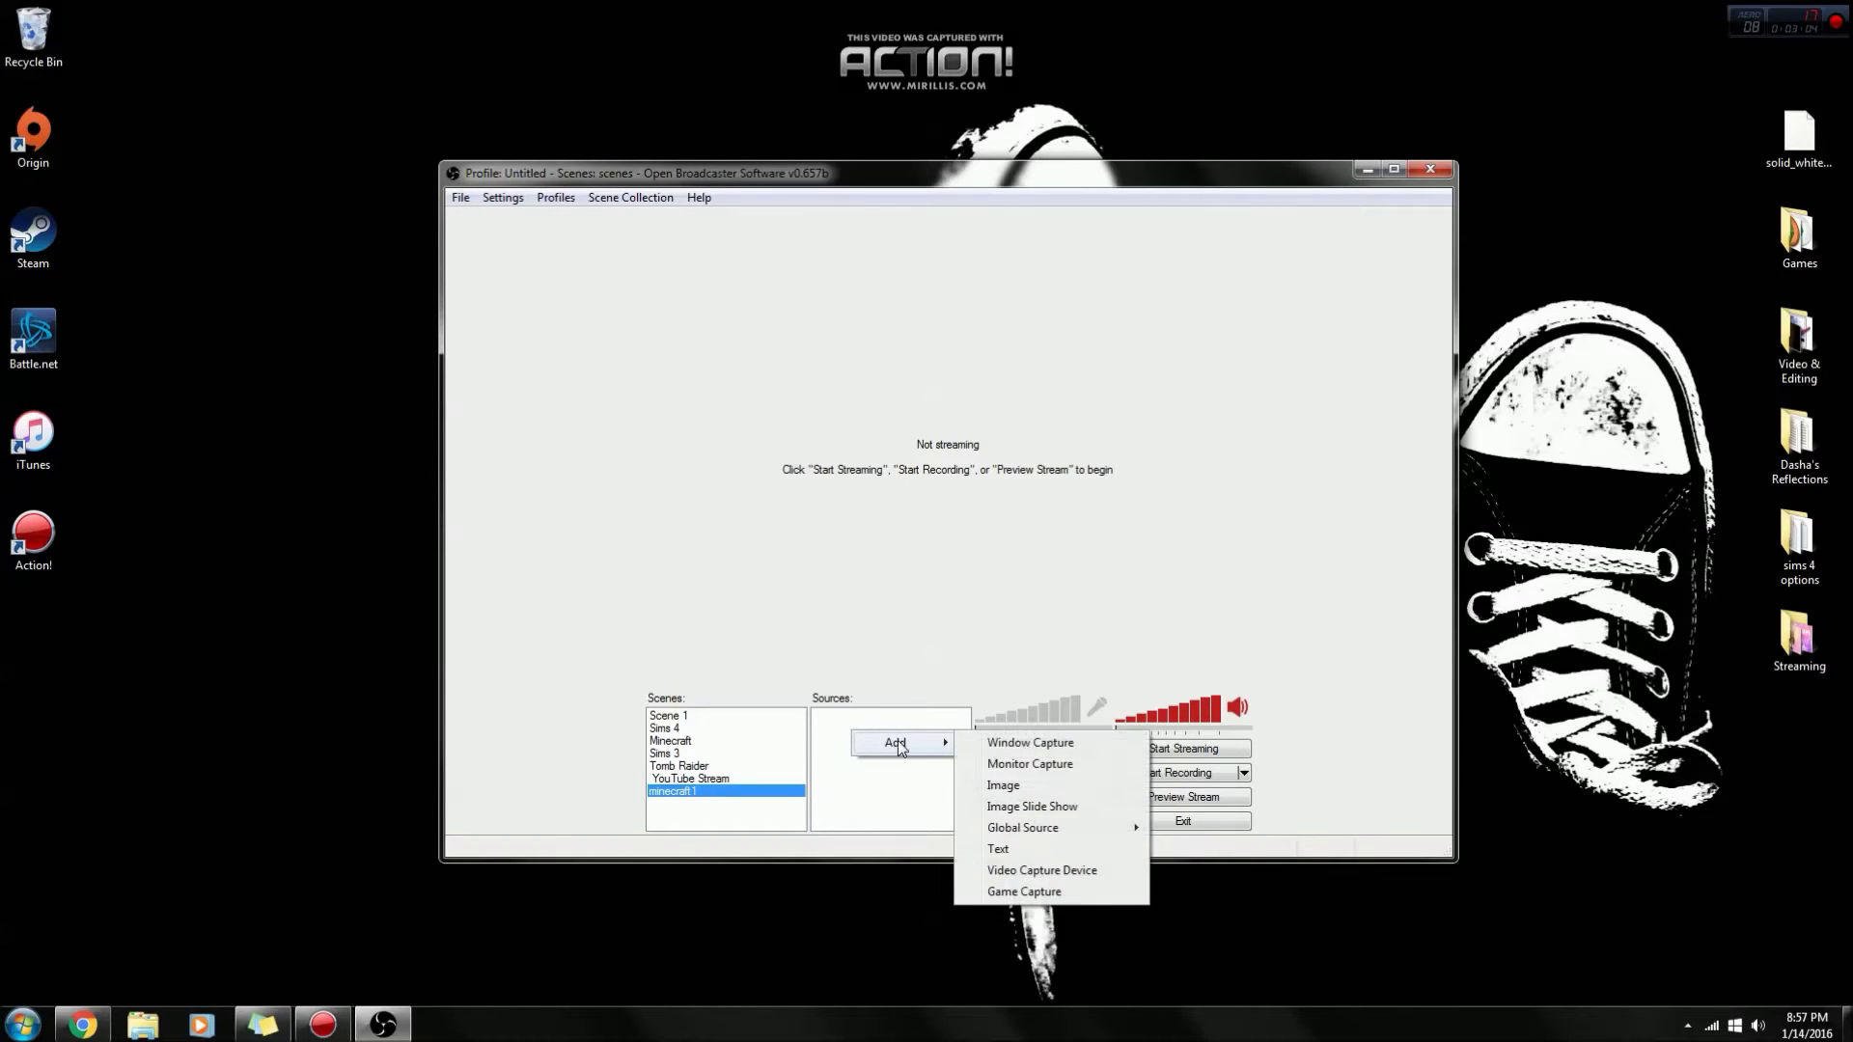
left_click(1025, 889)
left_click(965, 527)
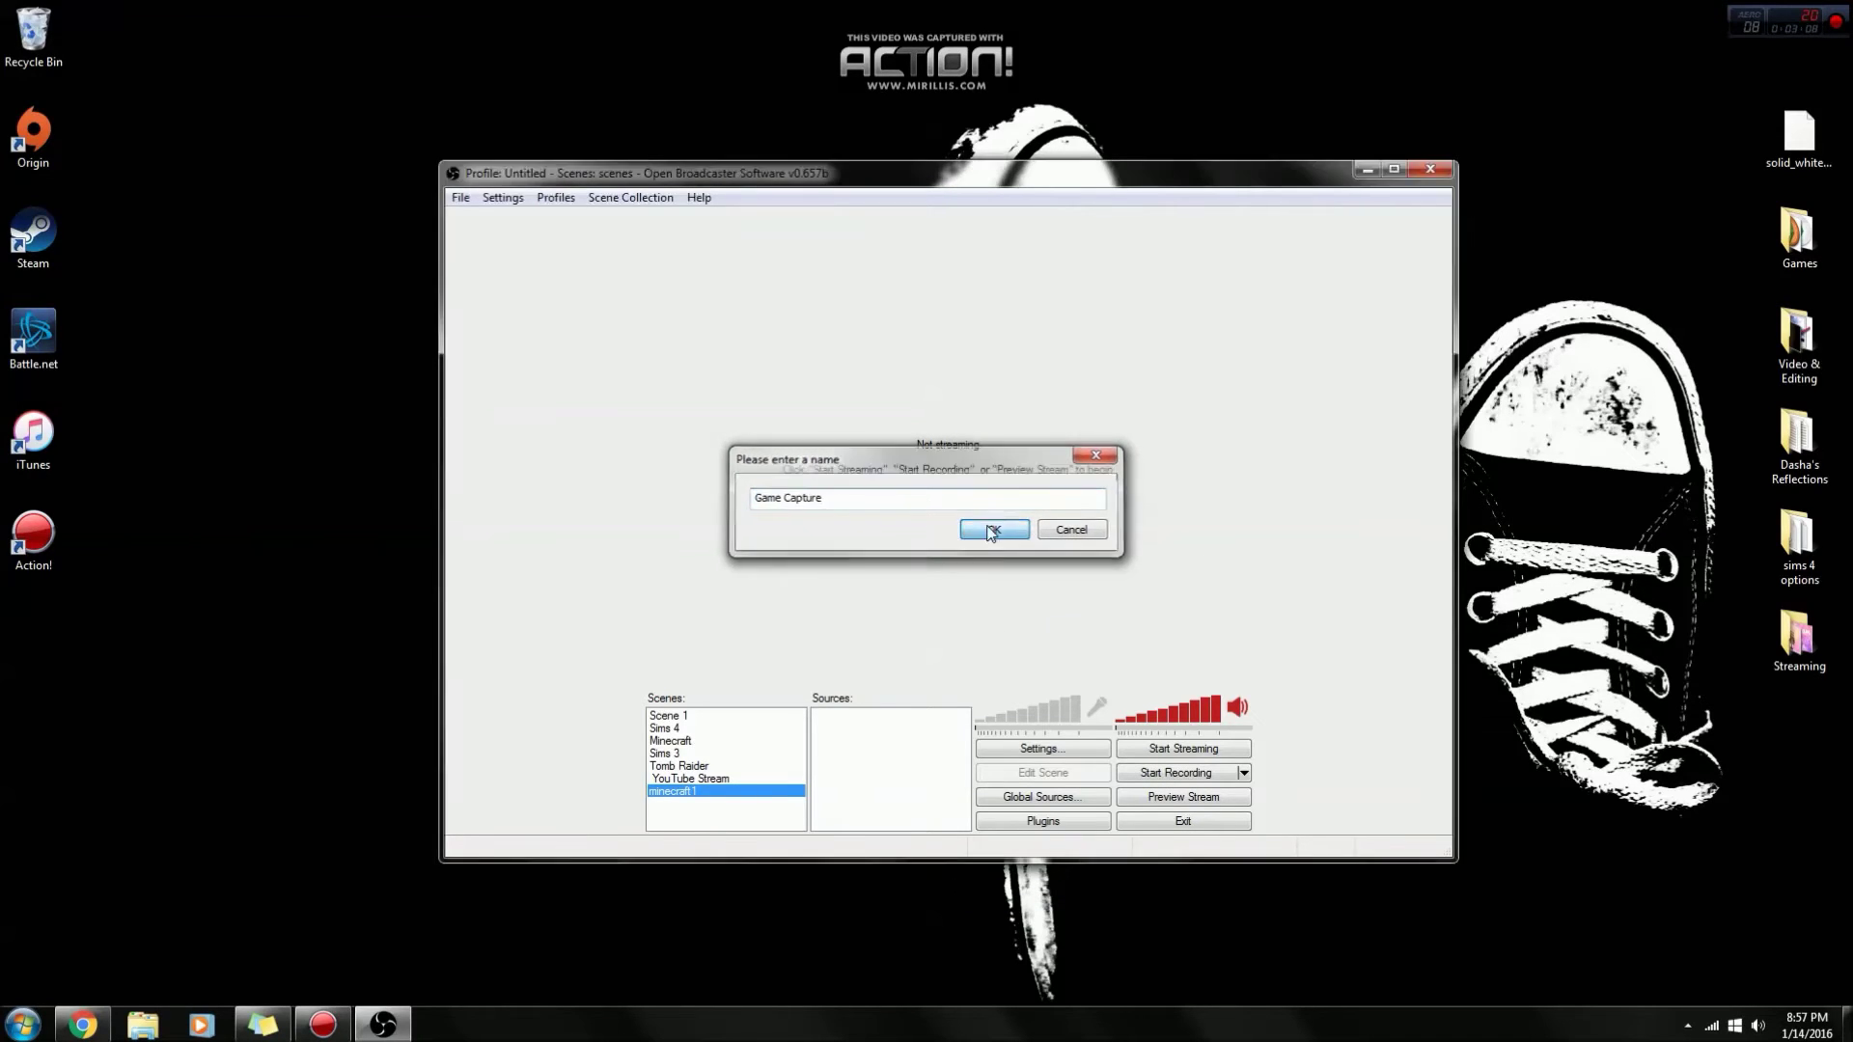
- Set the Game Capture application to [DWM]: Monitor Capture and confirm
left_click(734, 278)
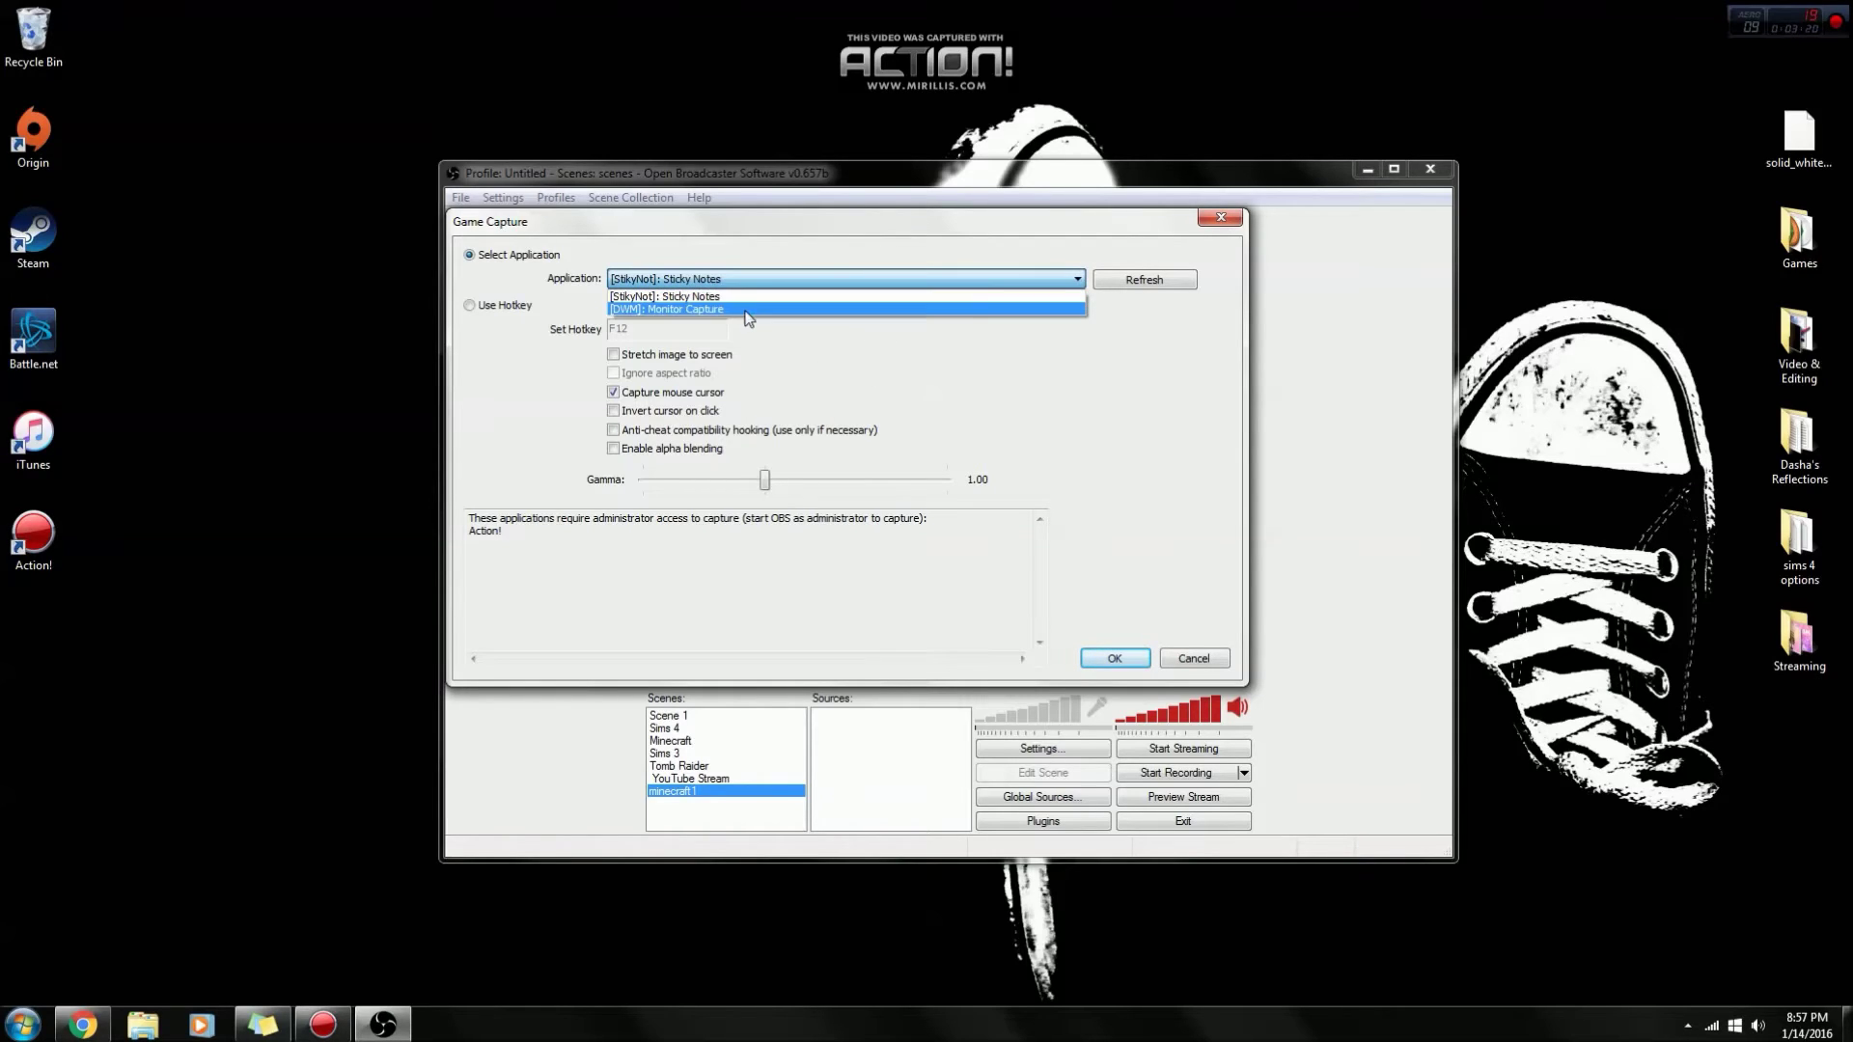
left_click(942, 316)
left_click(711, 281)
left_click(711, 311)
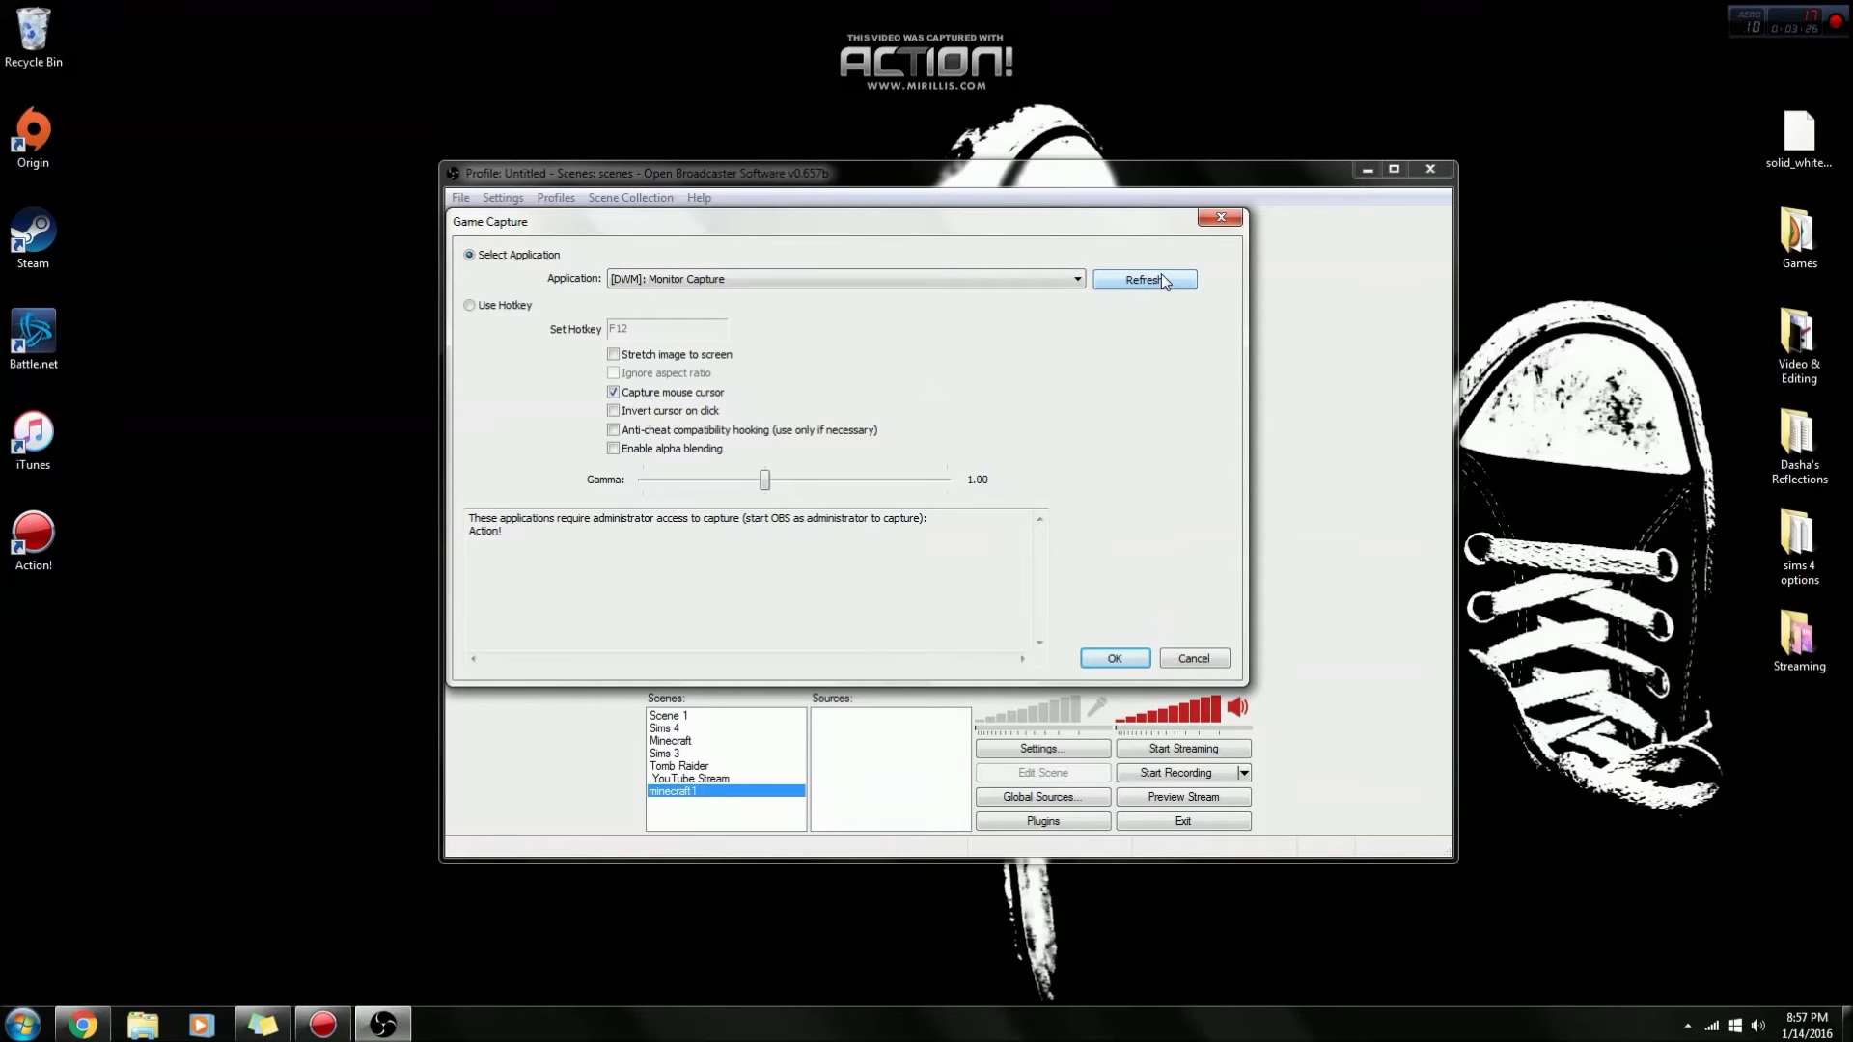
left_click(1115, 660)
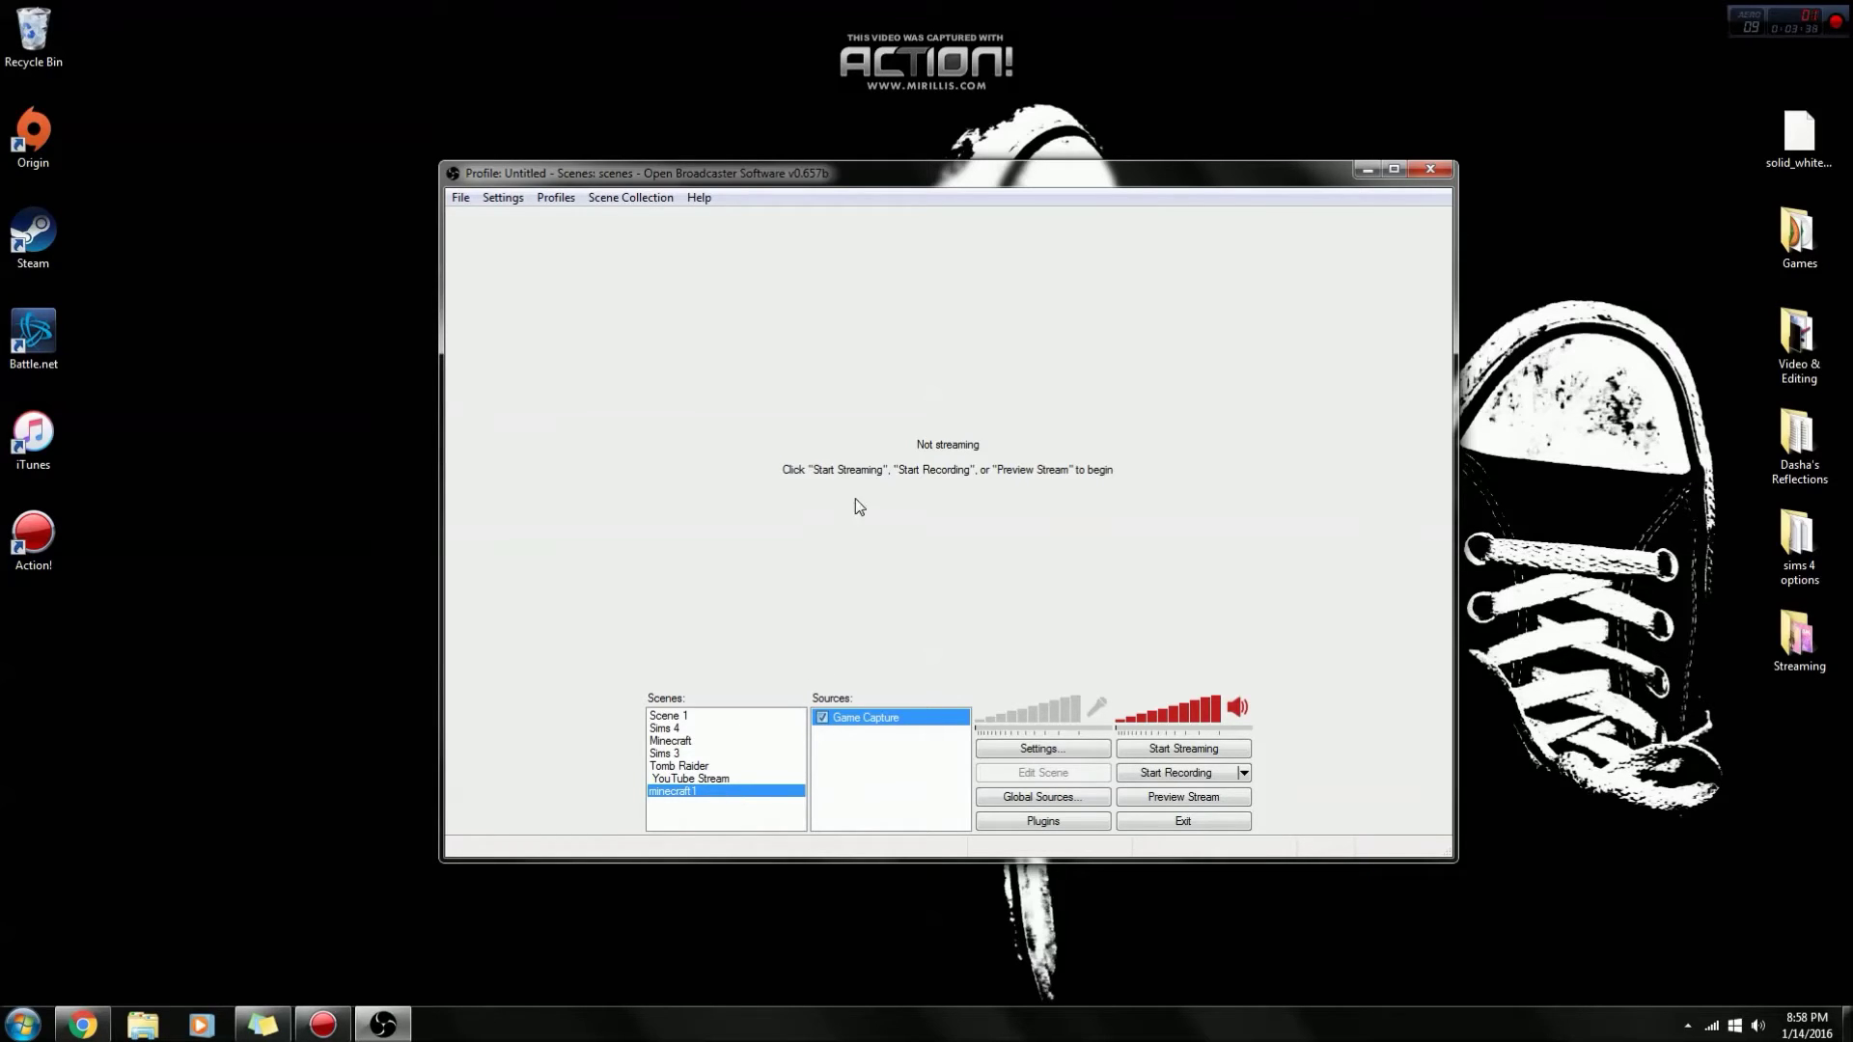
- Open the Audio settings, keeping Realtek speakers for desktop audio and the Yeti Stereo Microphone
left_click(503, 199)
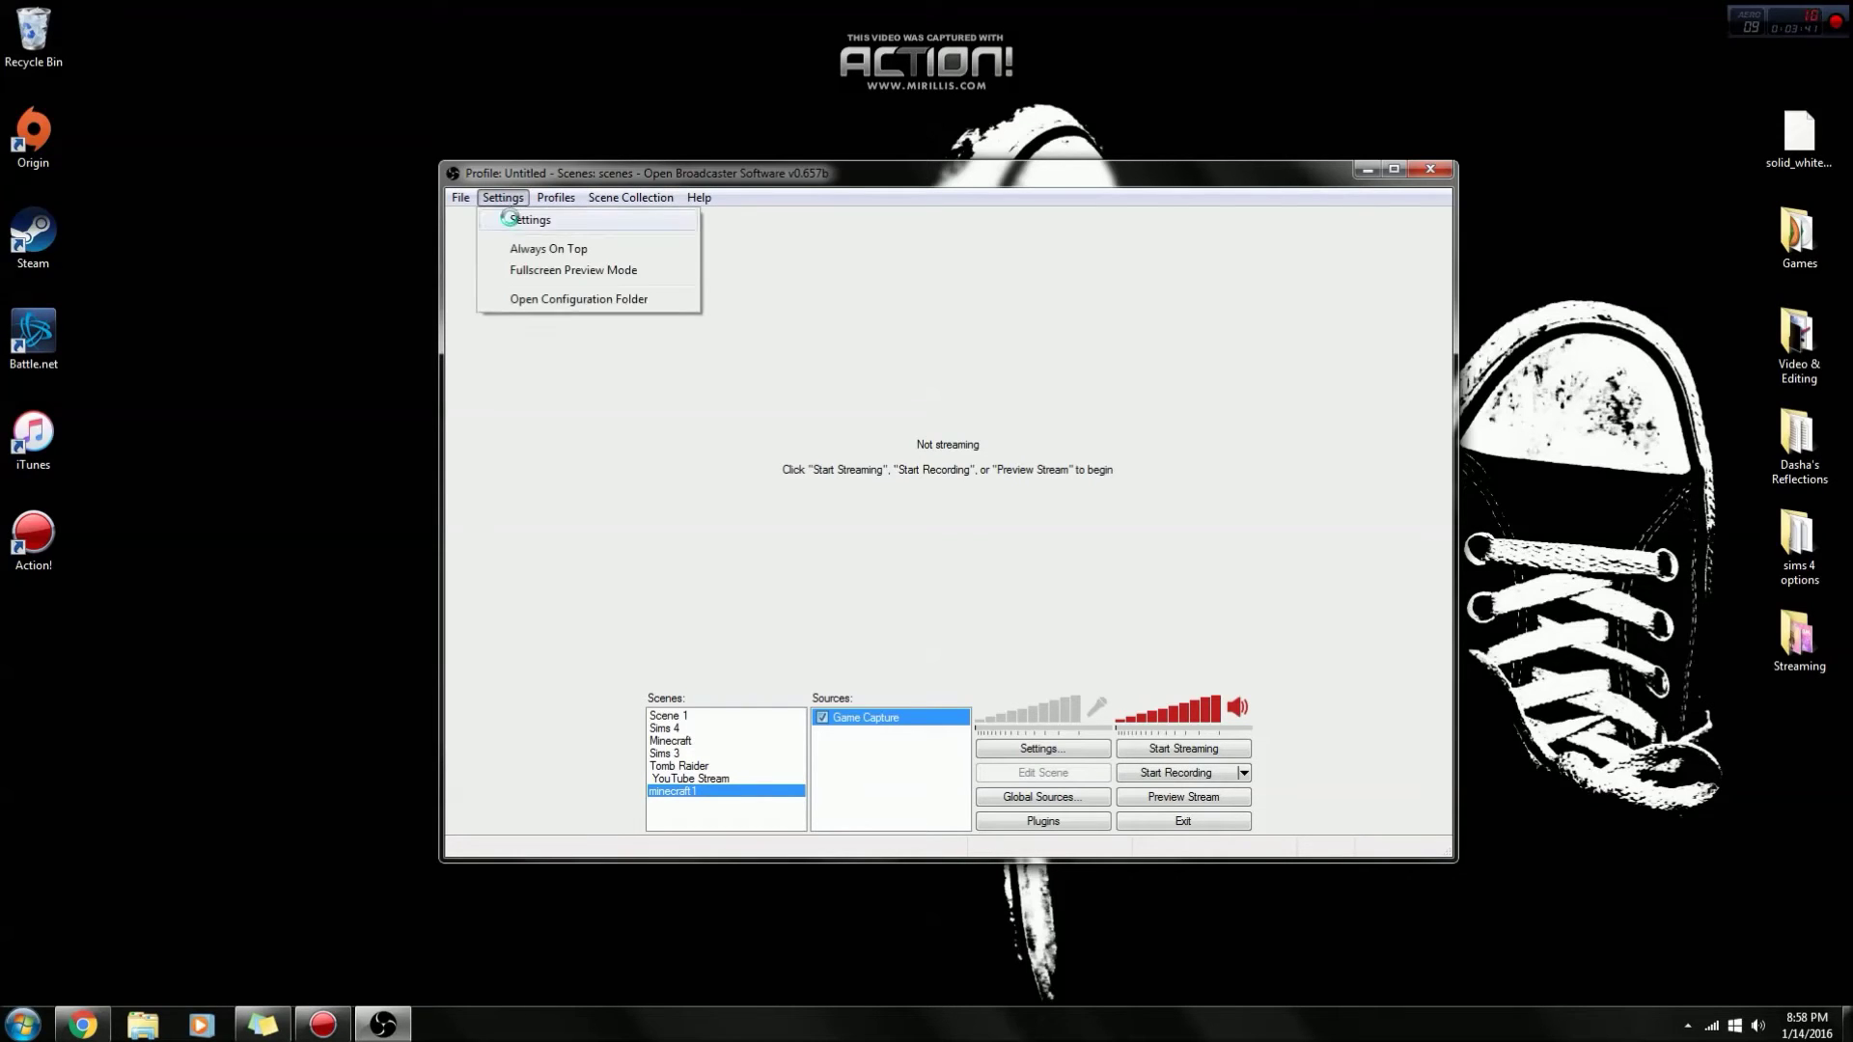
left_click(509, 220)
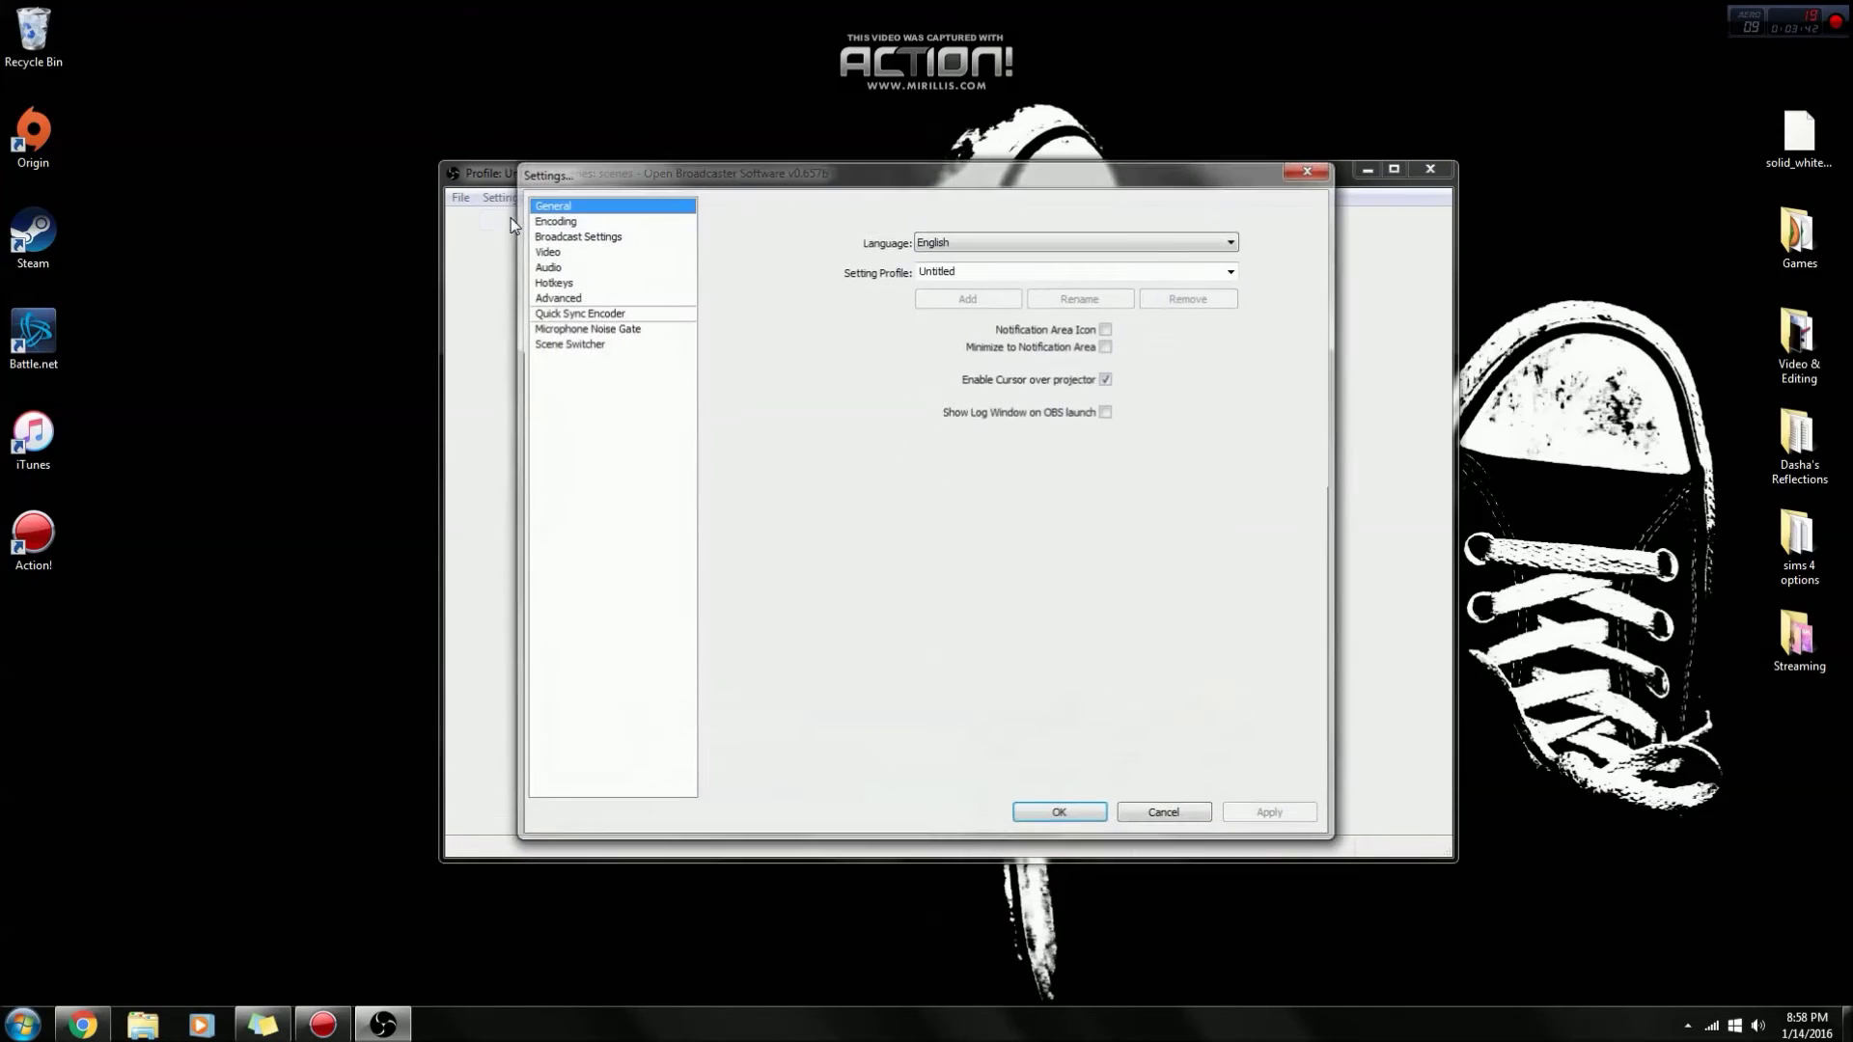
left_click(578, 267)
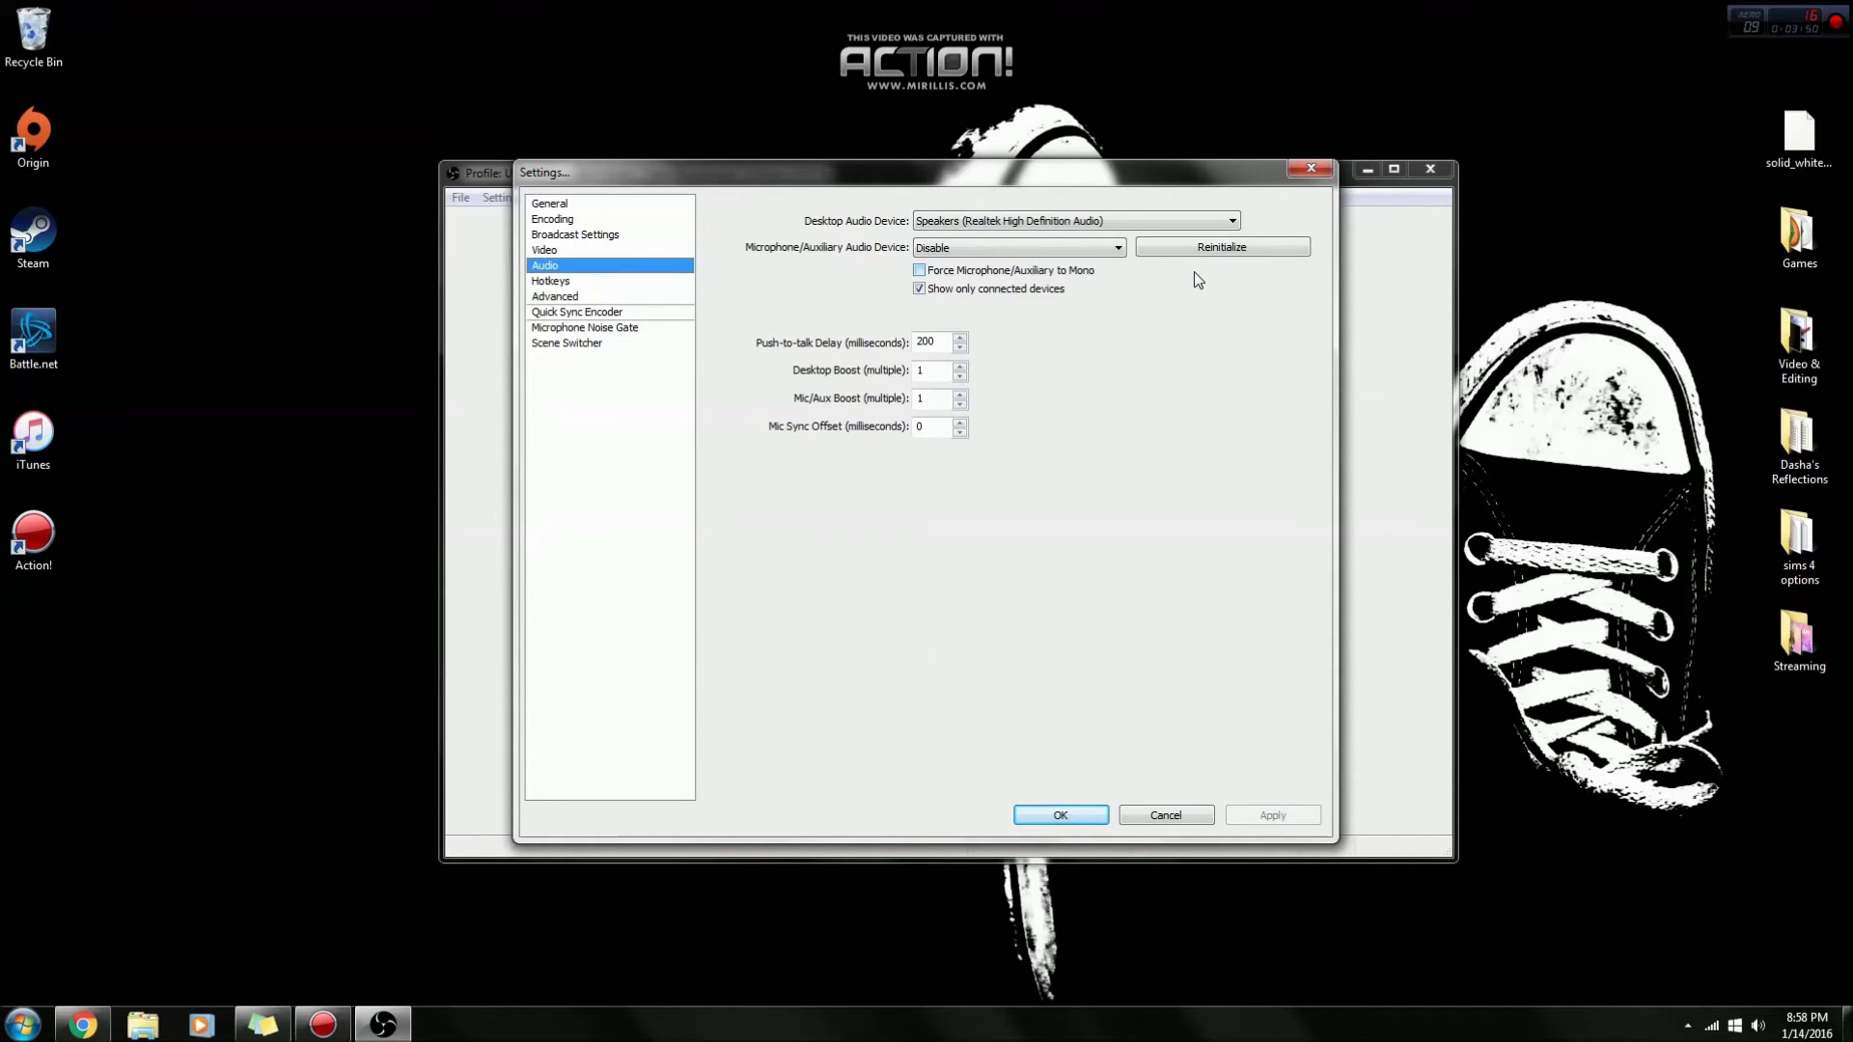
scroll(1019, 248, "down", 1)
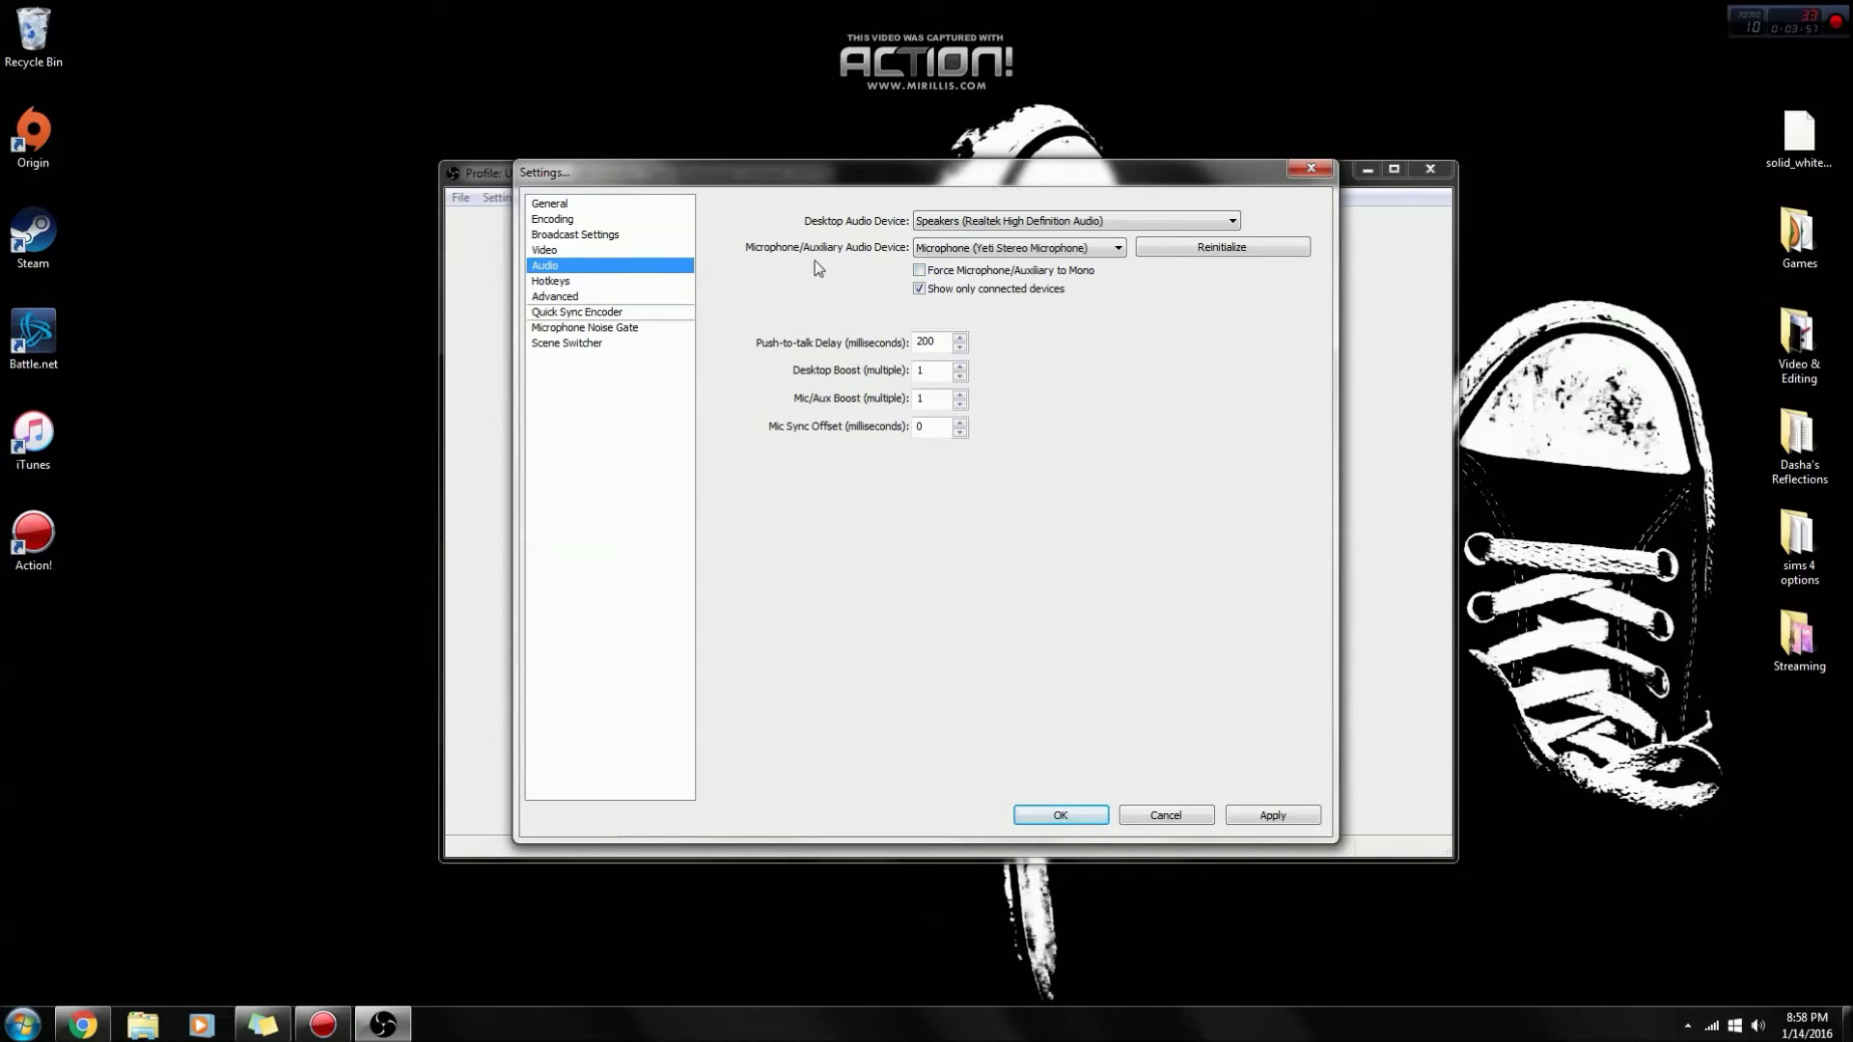
left_click(1021, 222)
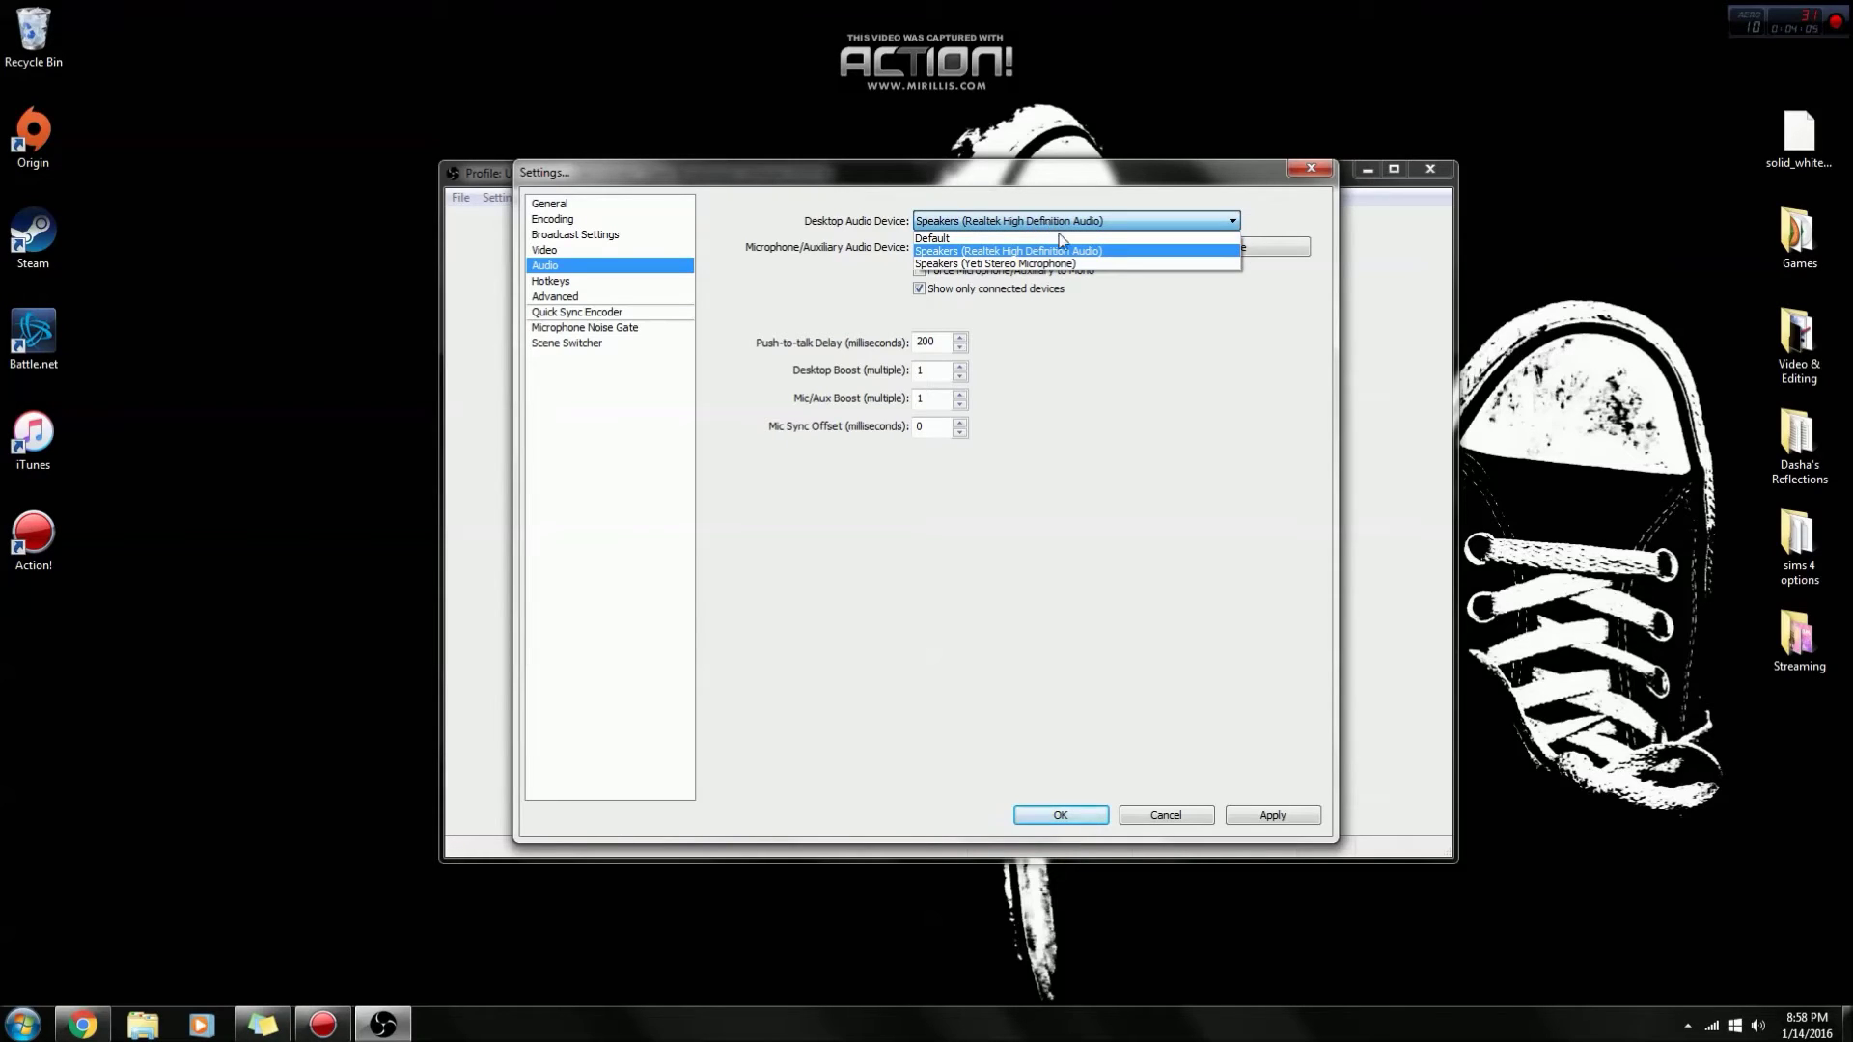
left_click(1156, 215)
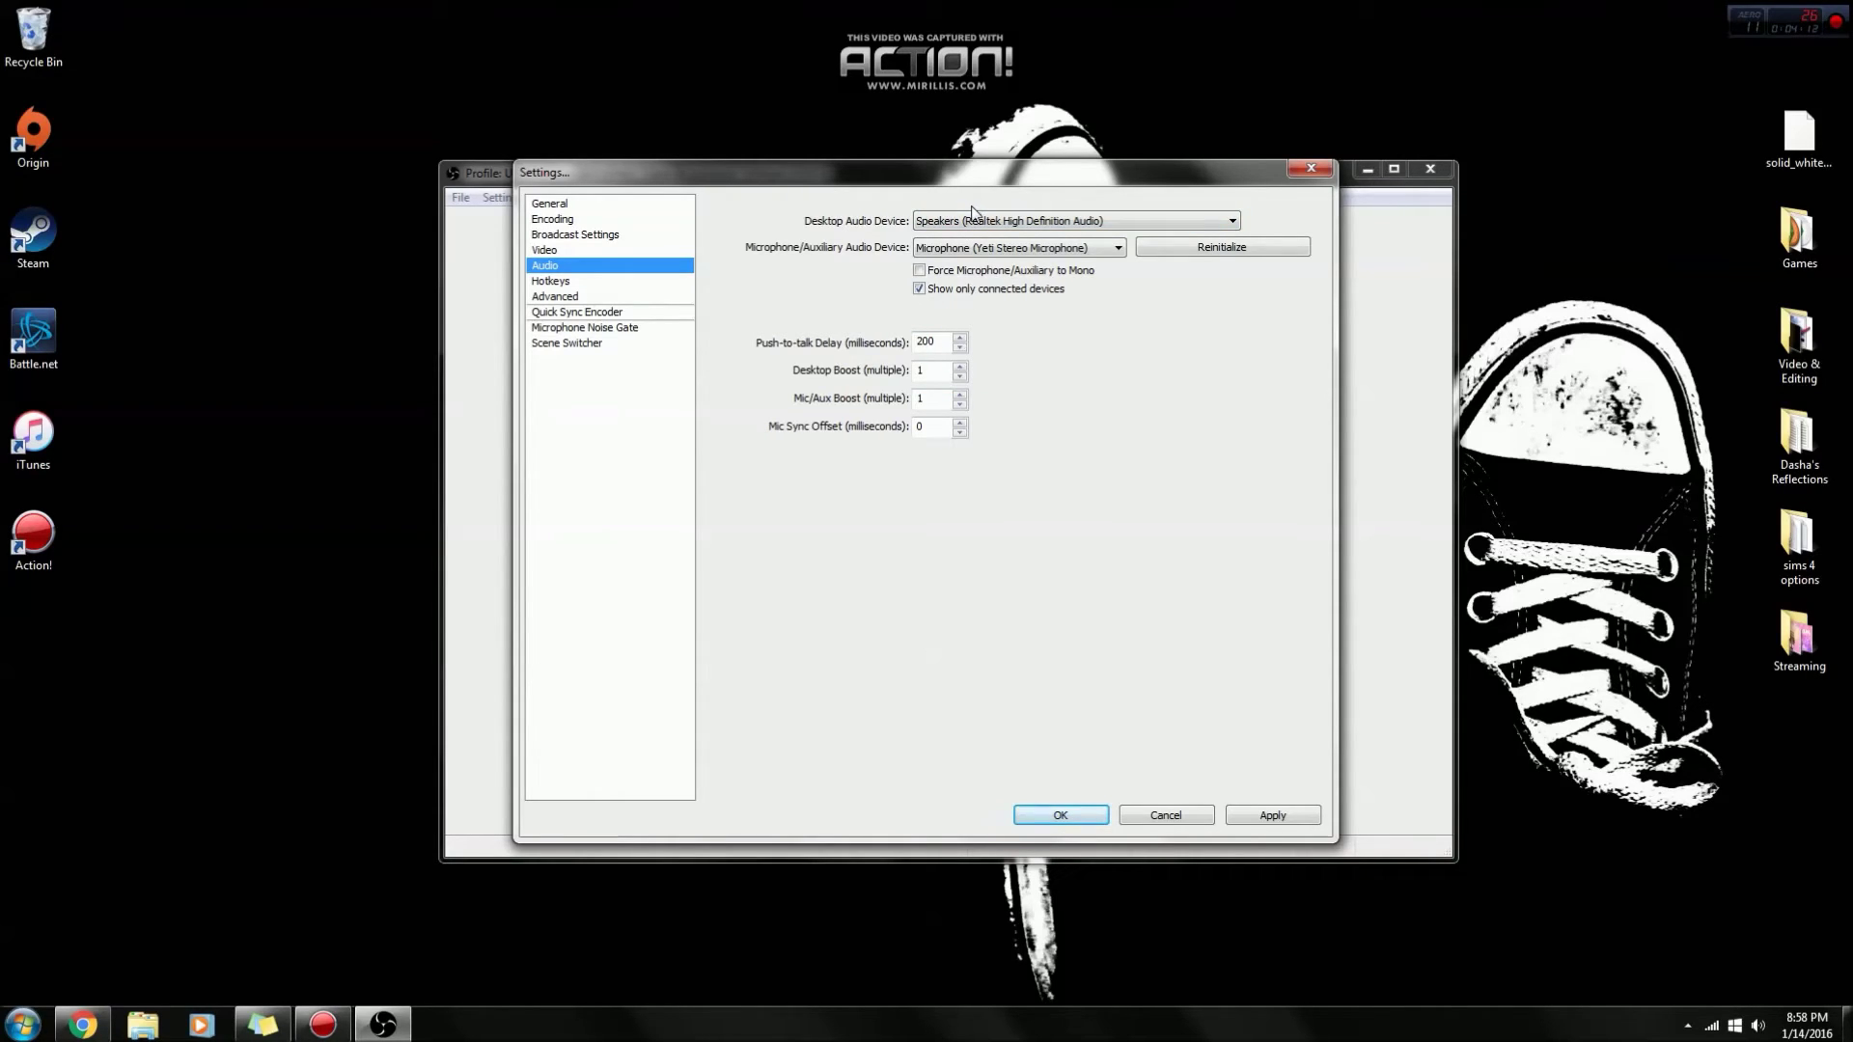
- Apply the audio settings and keep Live Stream as the mode in Broadcast Settings
left_click(1276, 816)
left_click(570, 234)
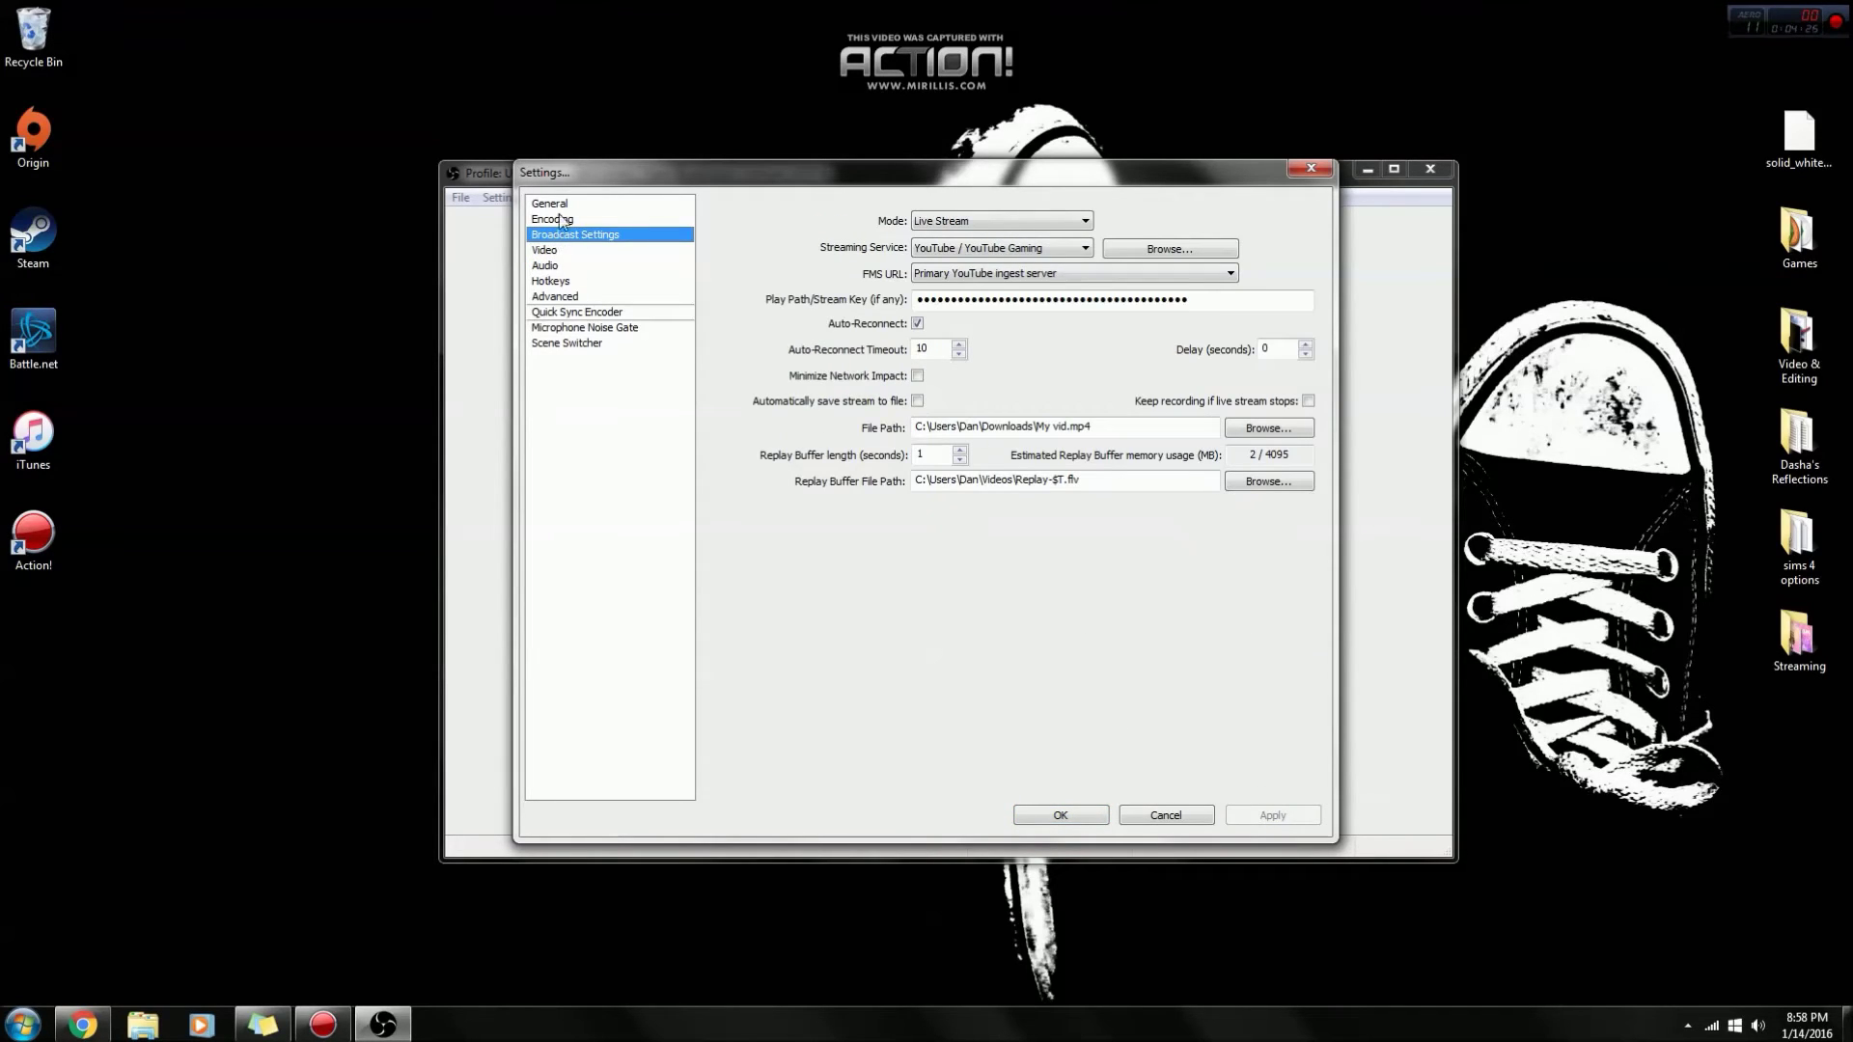
left_click(973, 223)
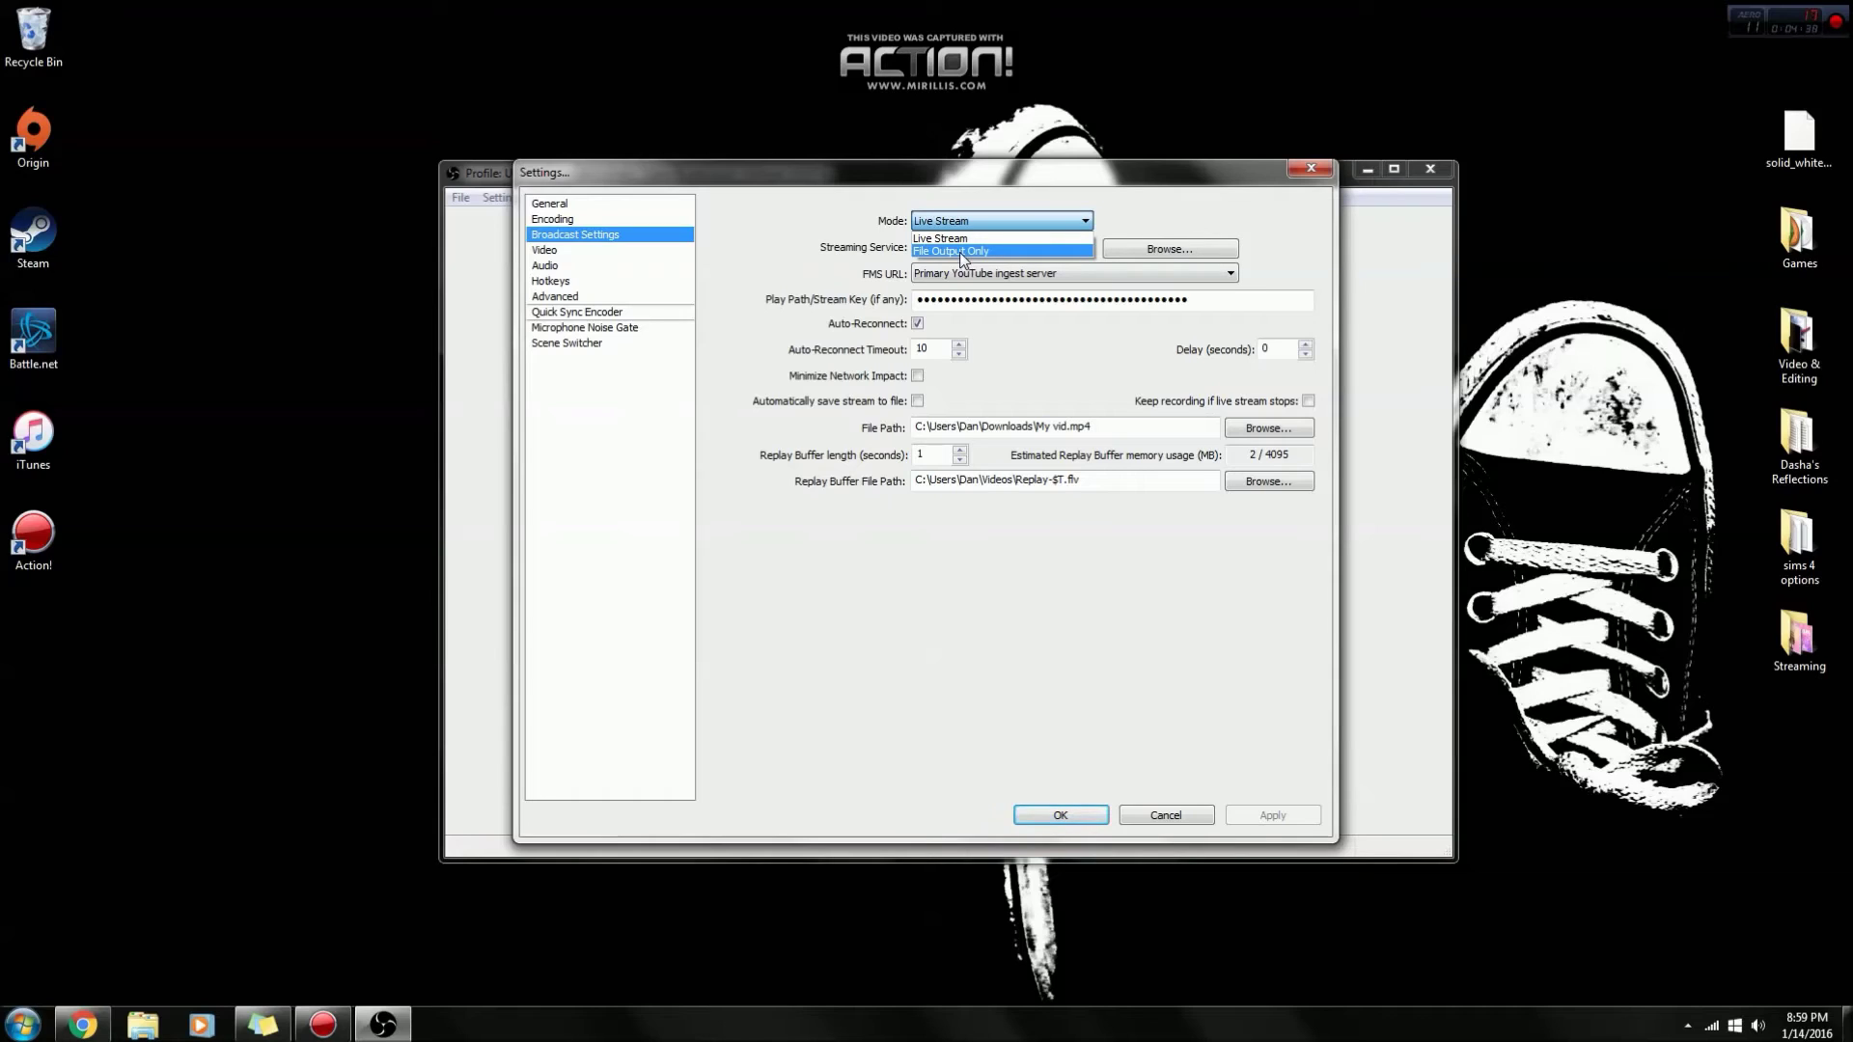
left_click(944, 239)
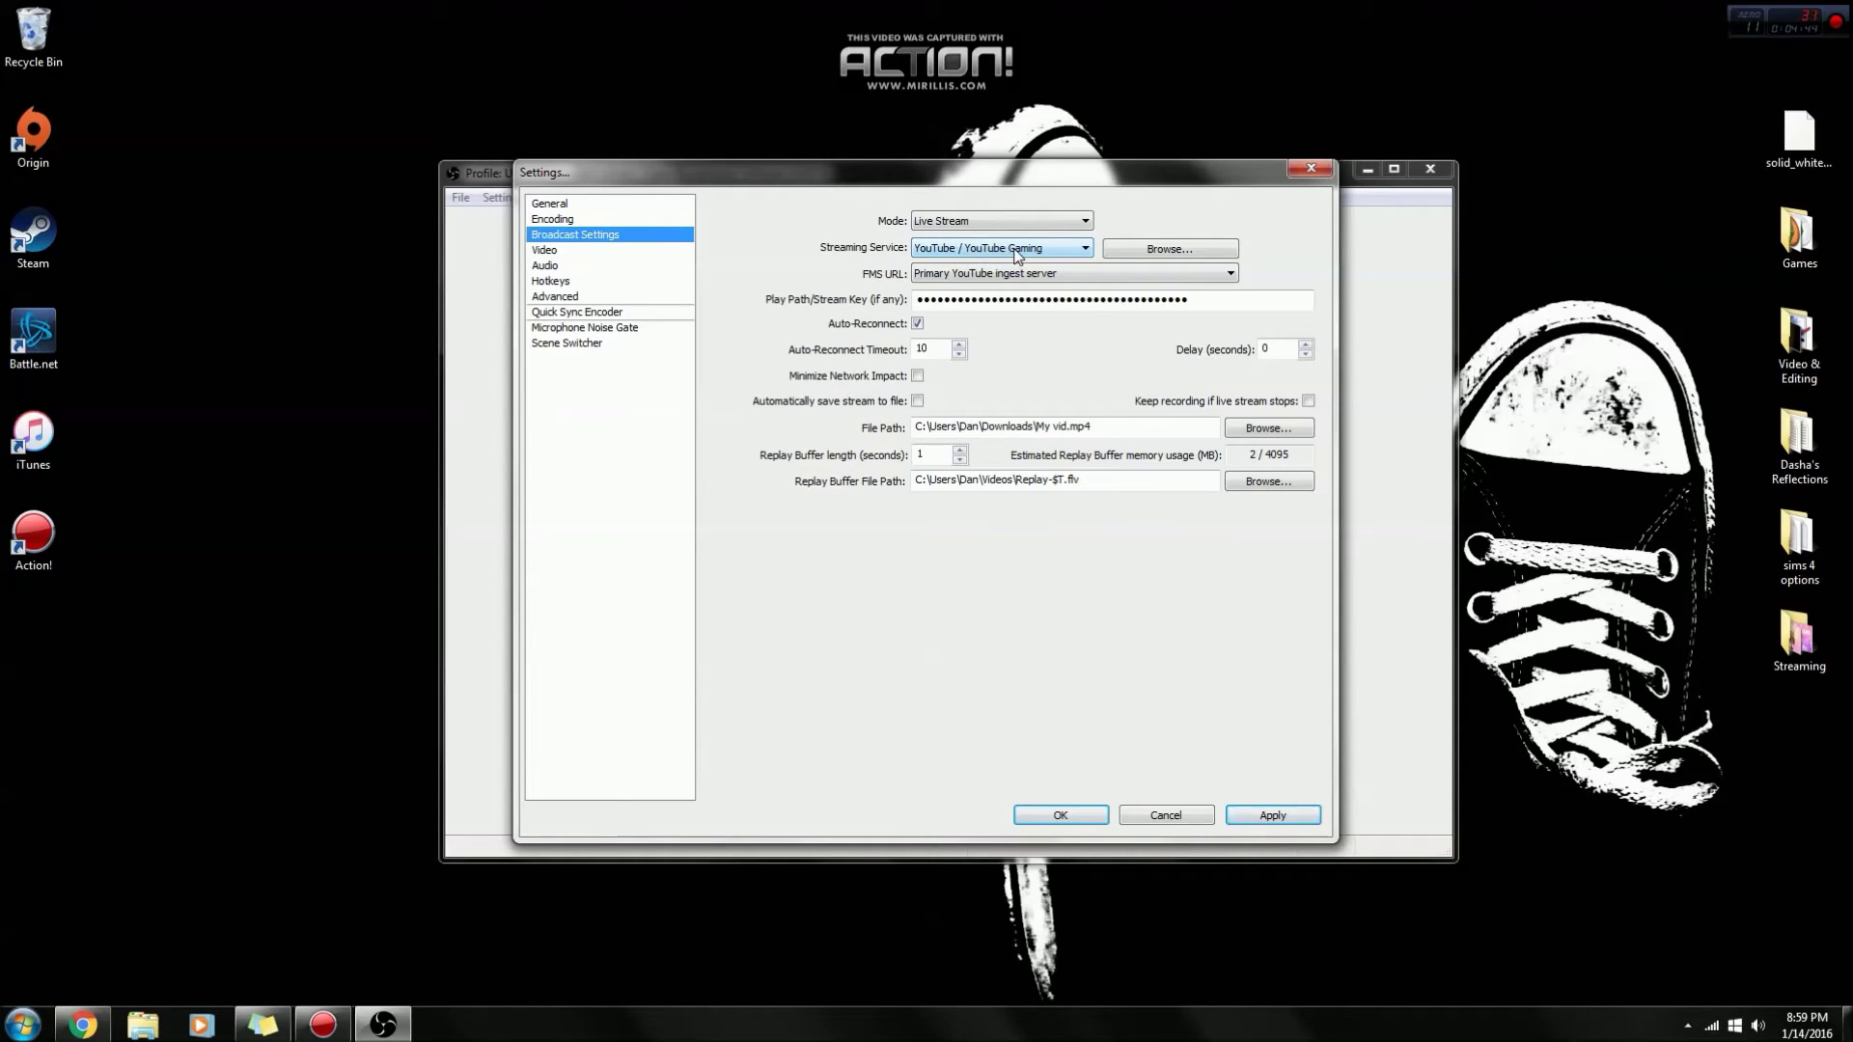
- Choose YouTube / YouTube Gaming as the streaming service, focus the stream key field, then switch to Chrome
left_click(1019, 253)
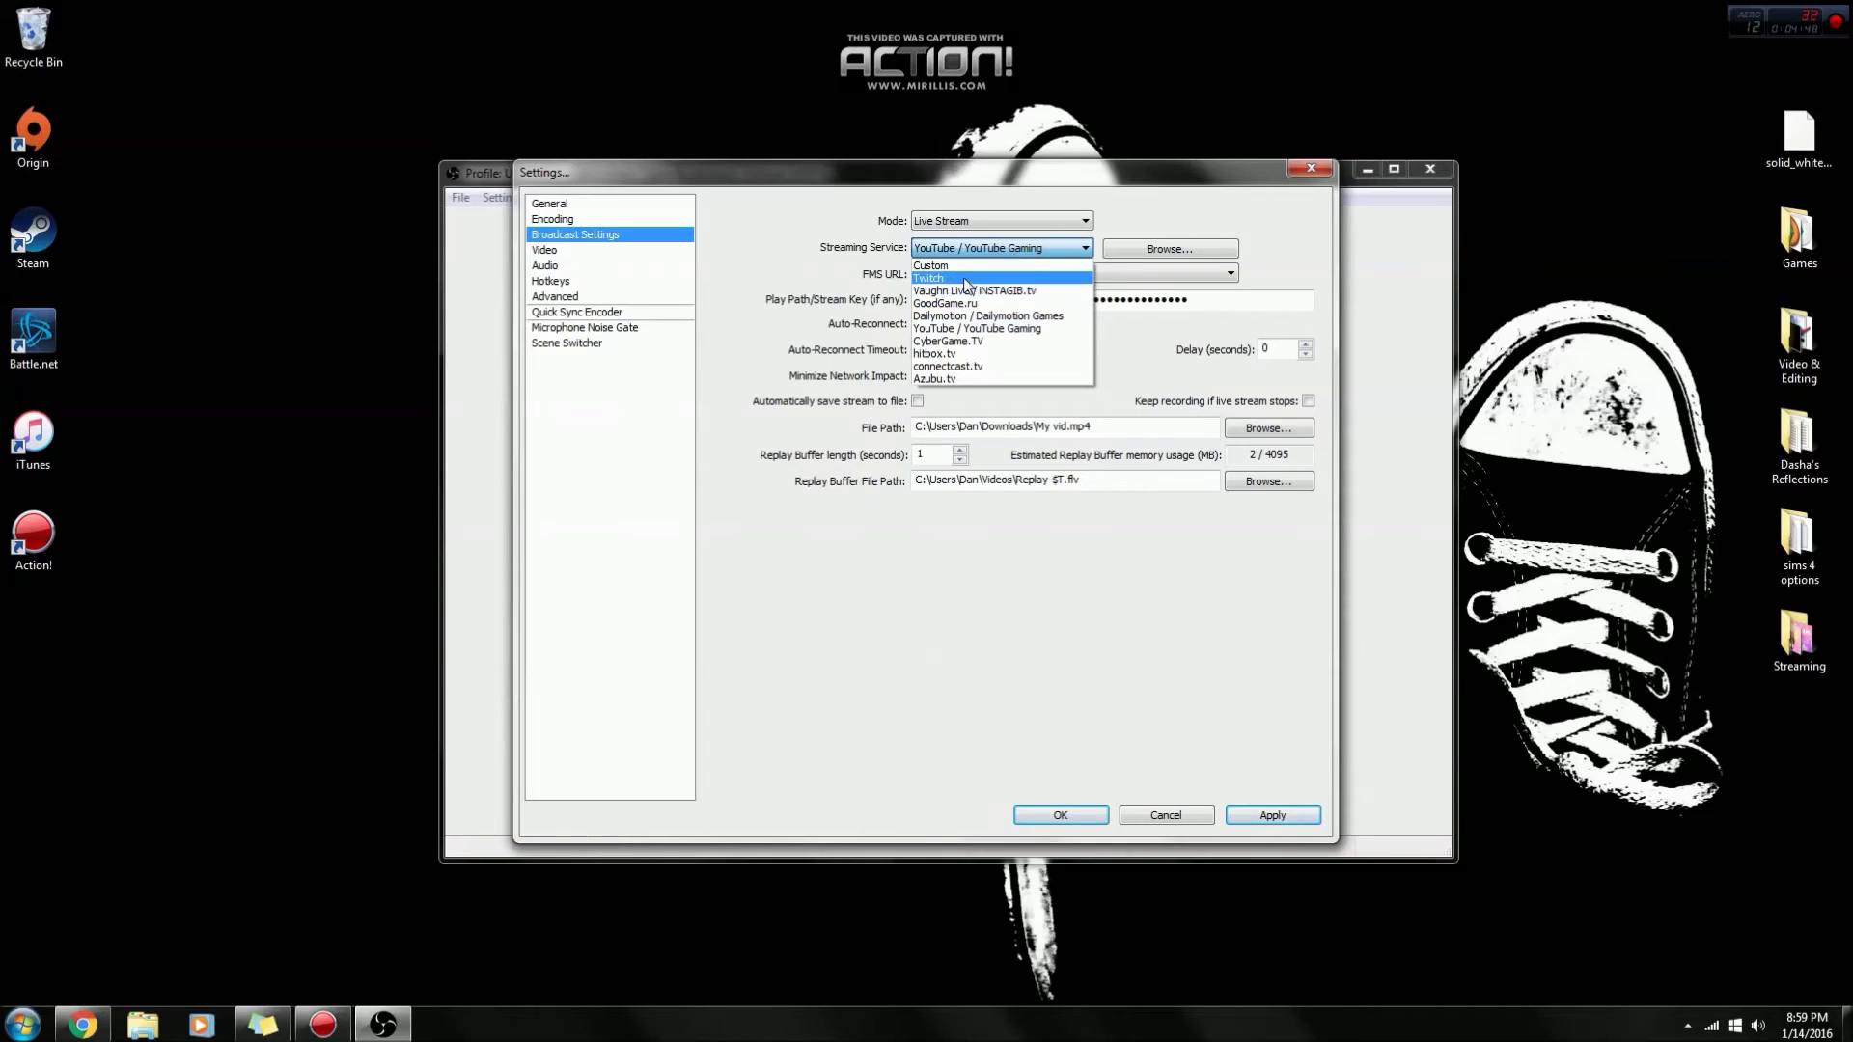
left_click(952, 329)
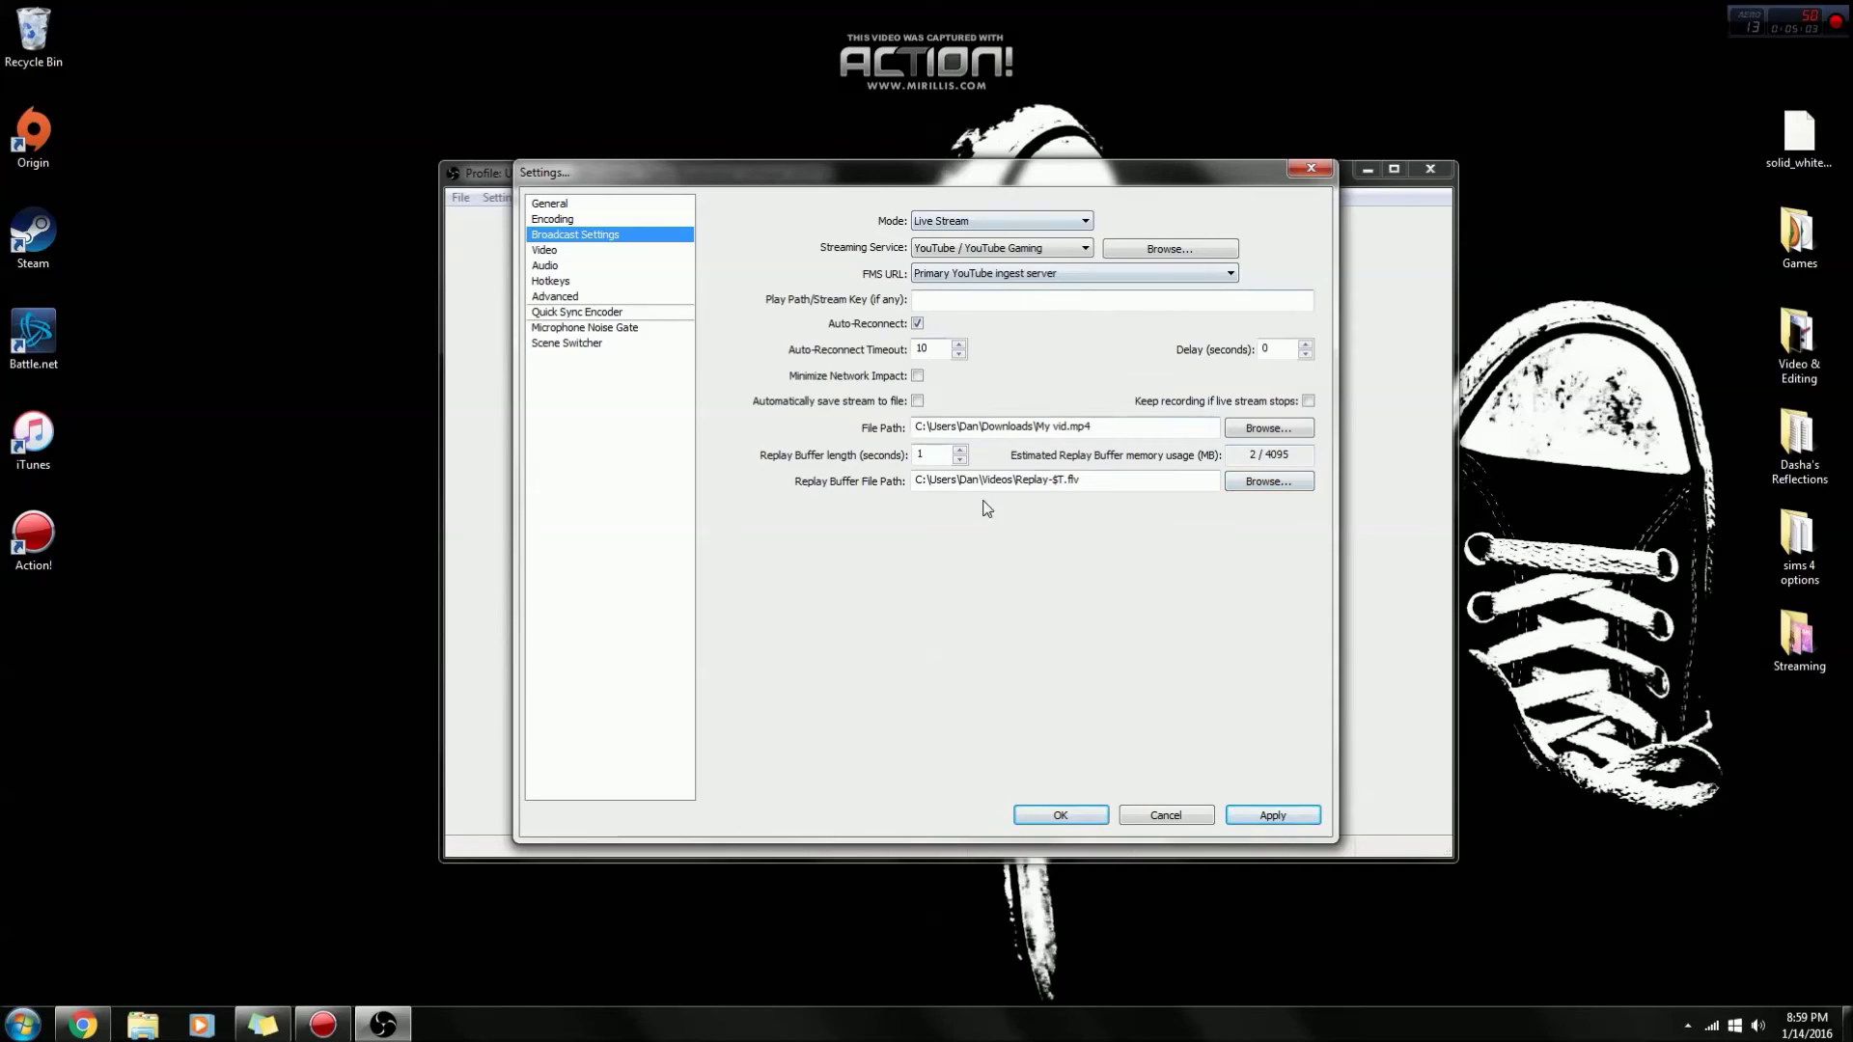
left_click(968, 300)
left_click(97, 1018)
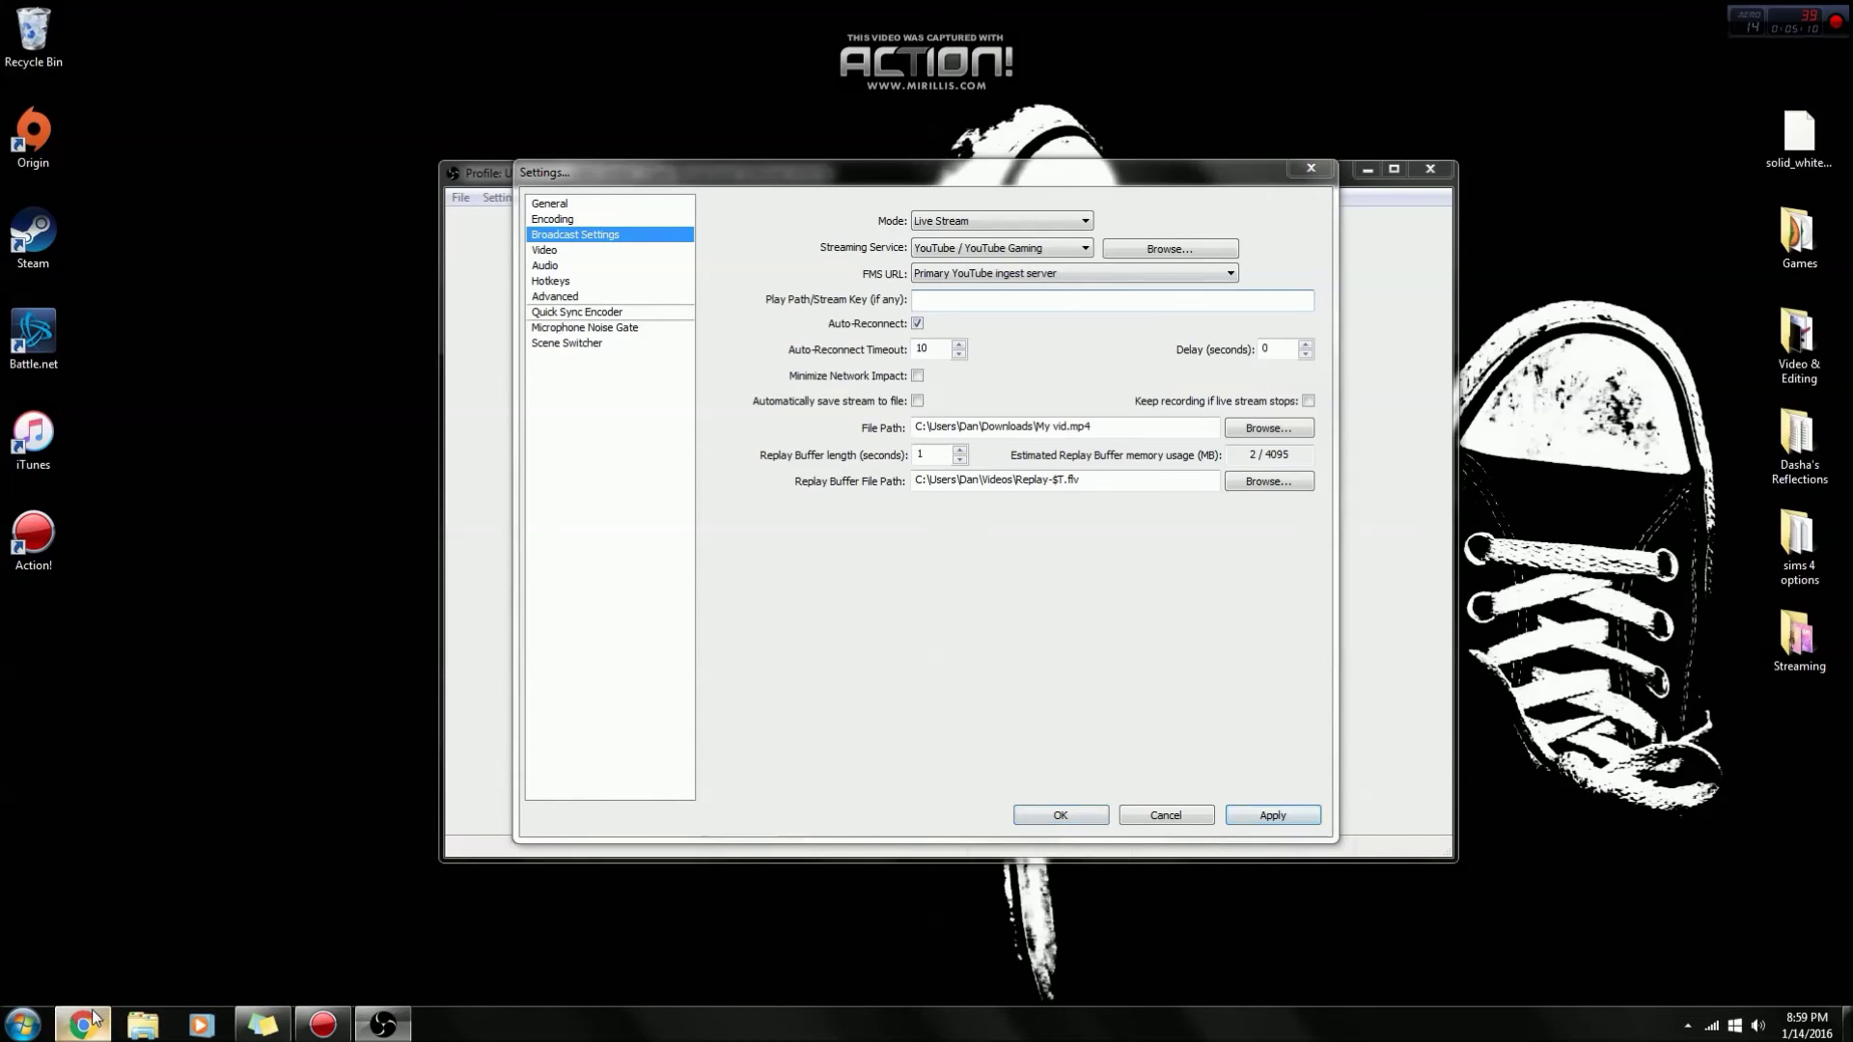
- Go to YouTube Creator Studio from the account menu and scroll to the encoder setup
left_click(1793, 105)
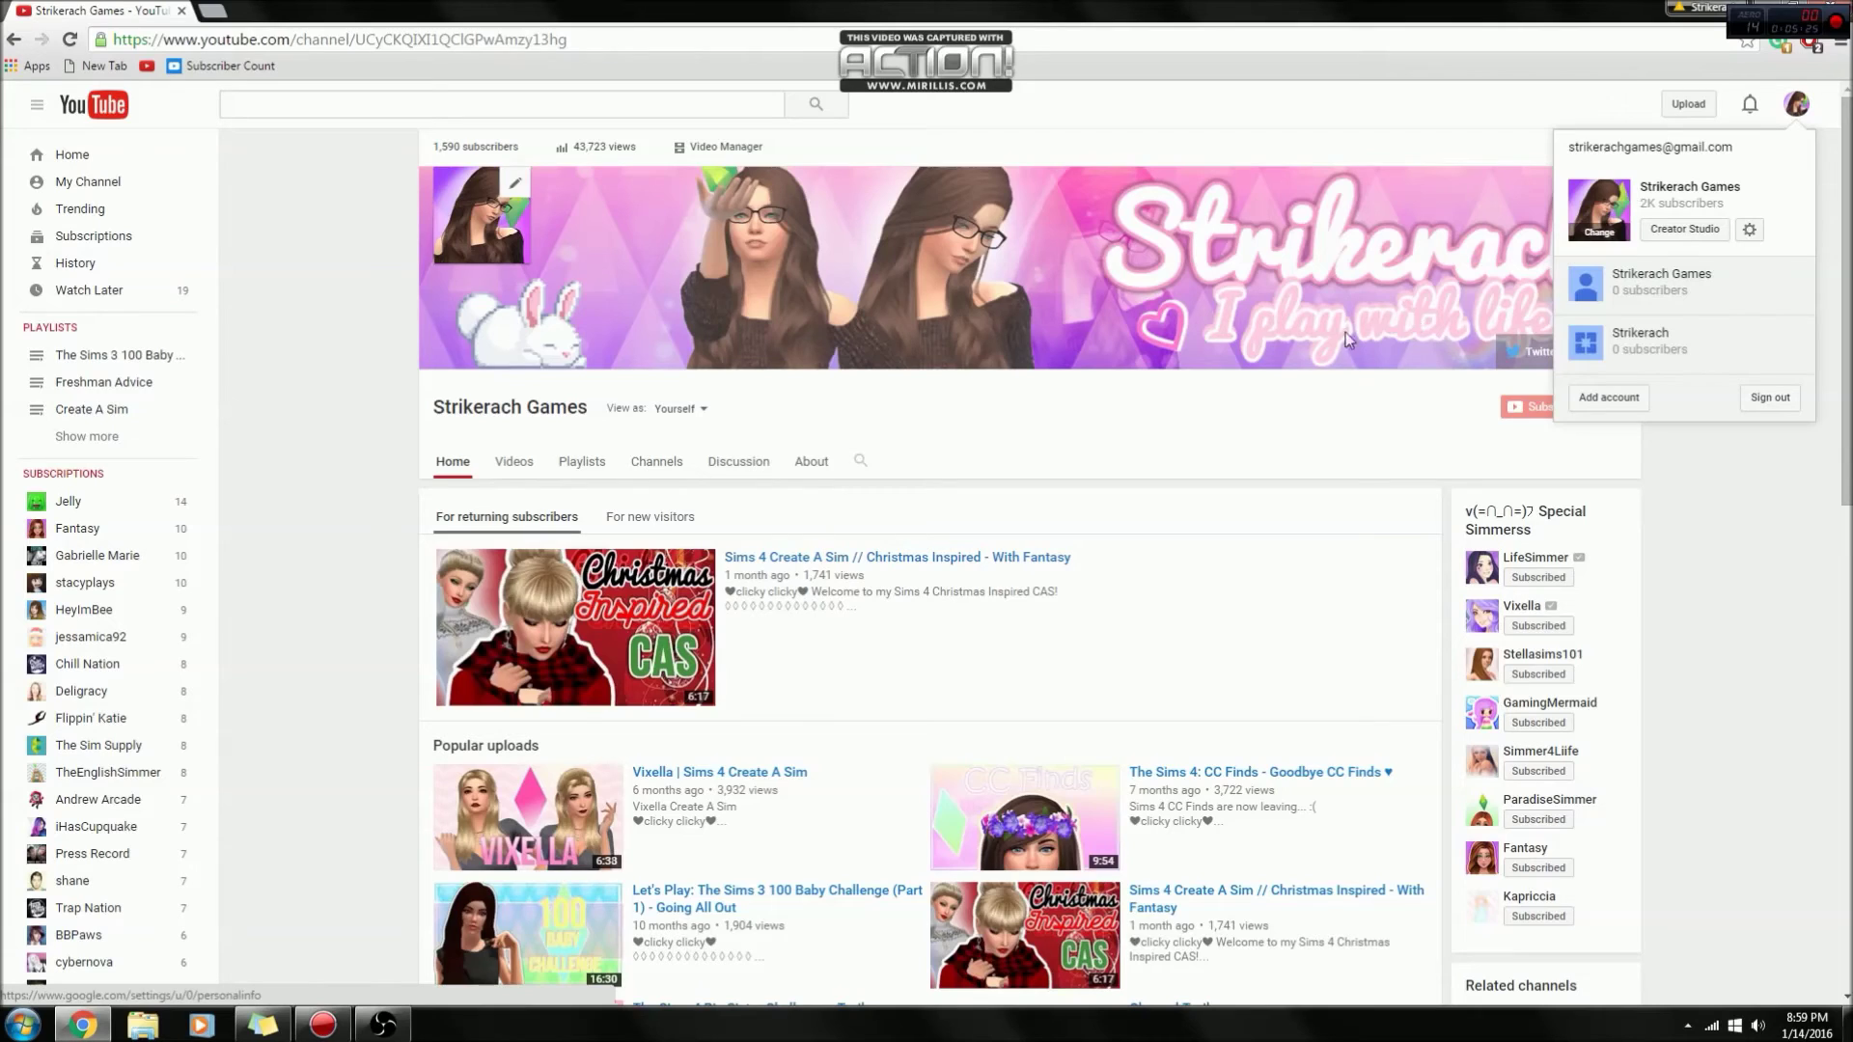
left_click(1673, 236)
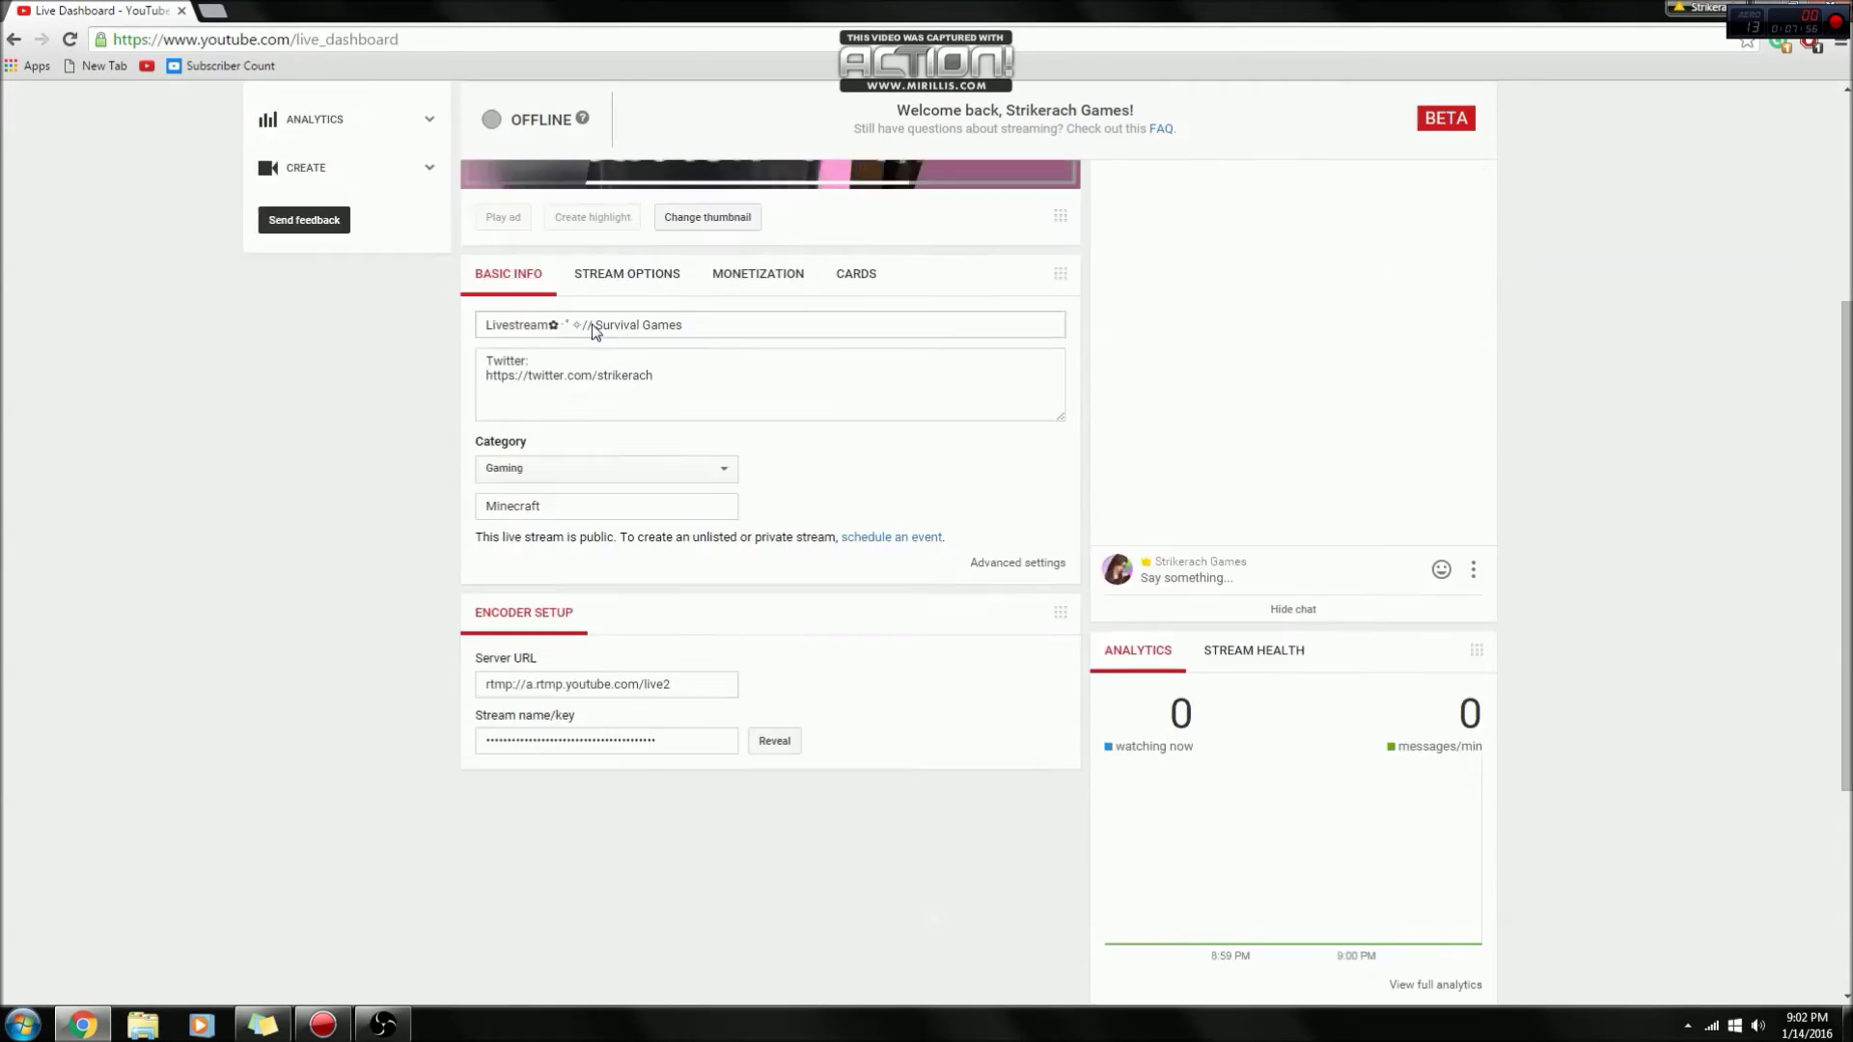
scroll(637, 338, "down", 3)
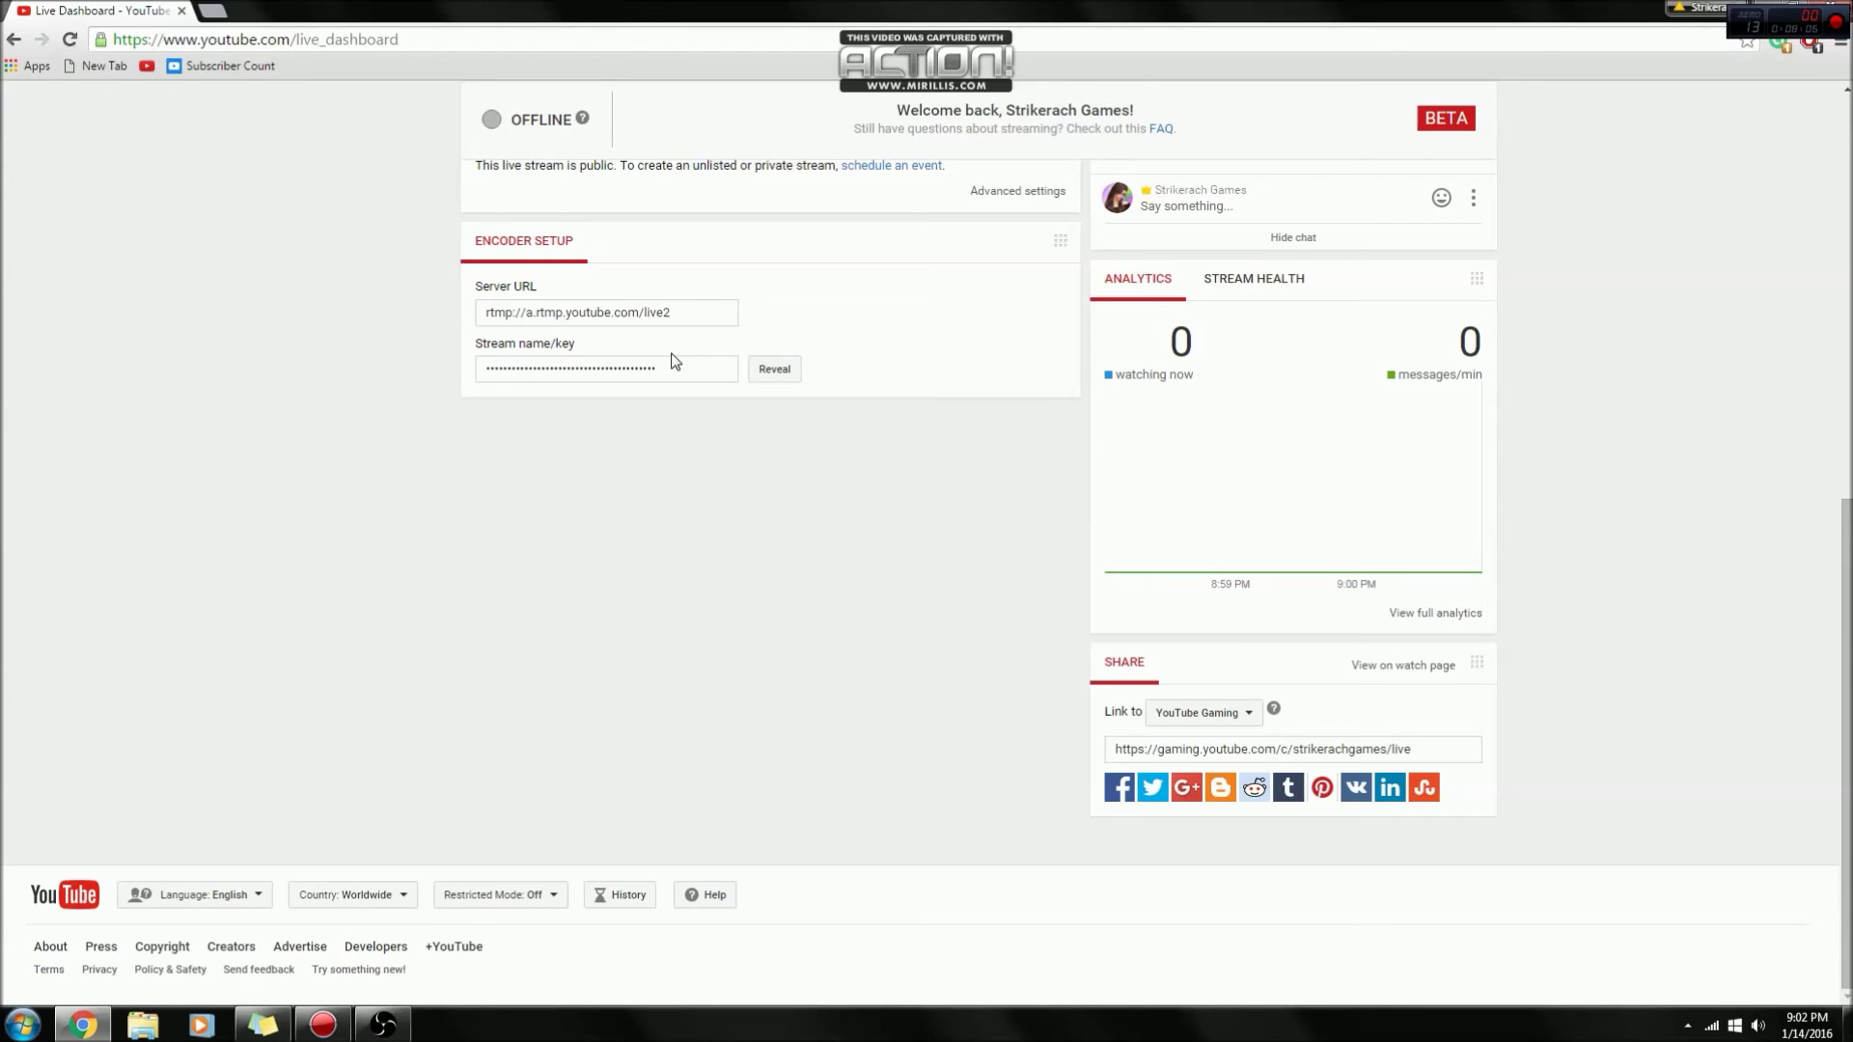
- Paste the YouTube stream key into OBS's Play Path/Stream Key field, then apply and save
key("alt+Tab")
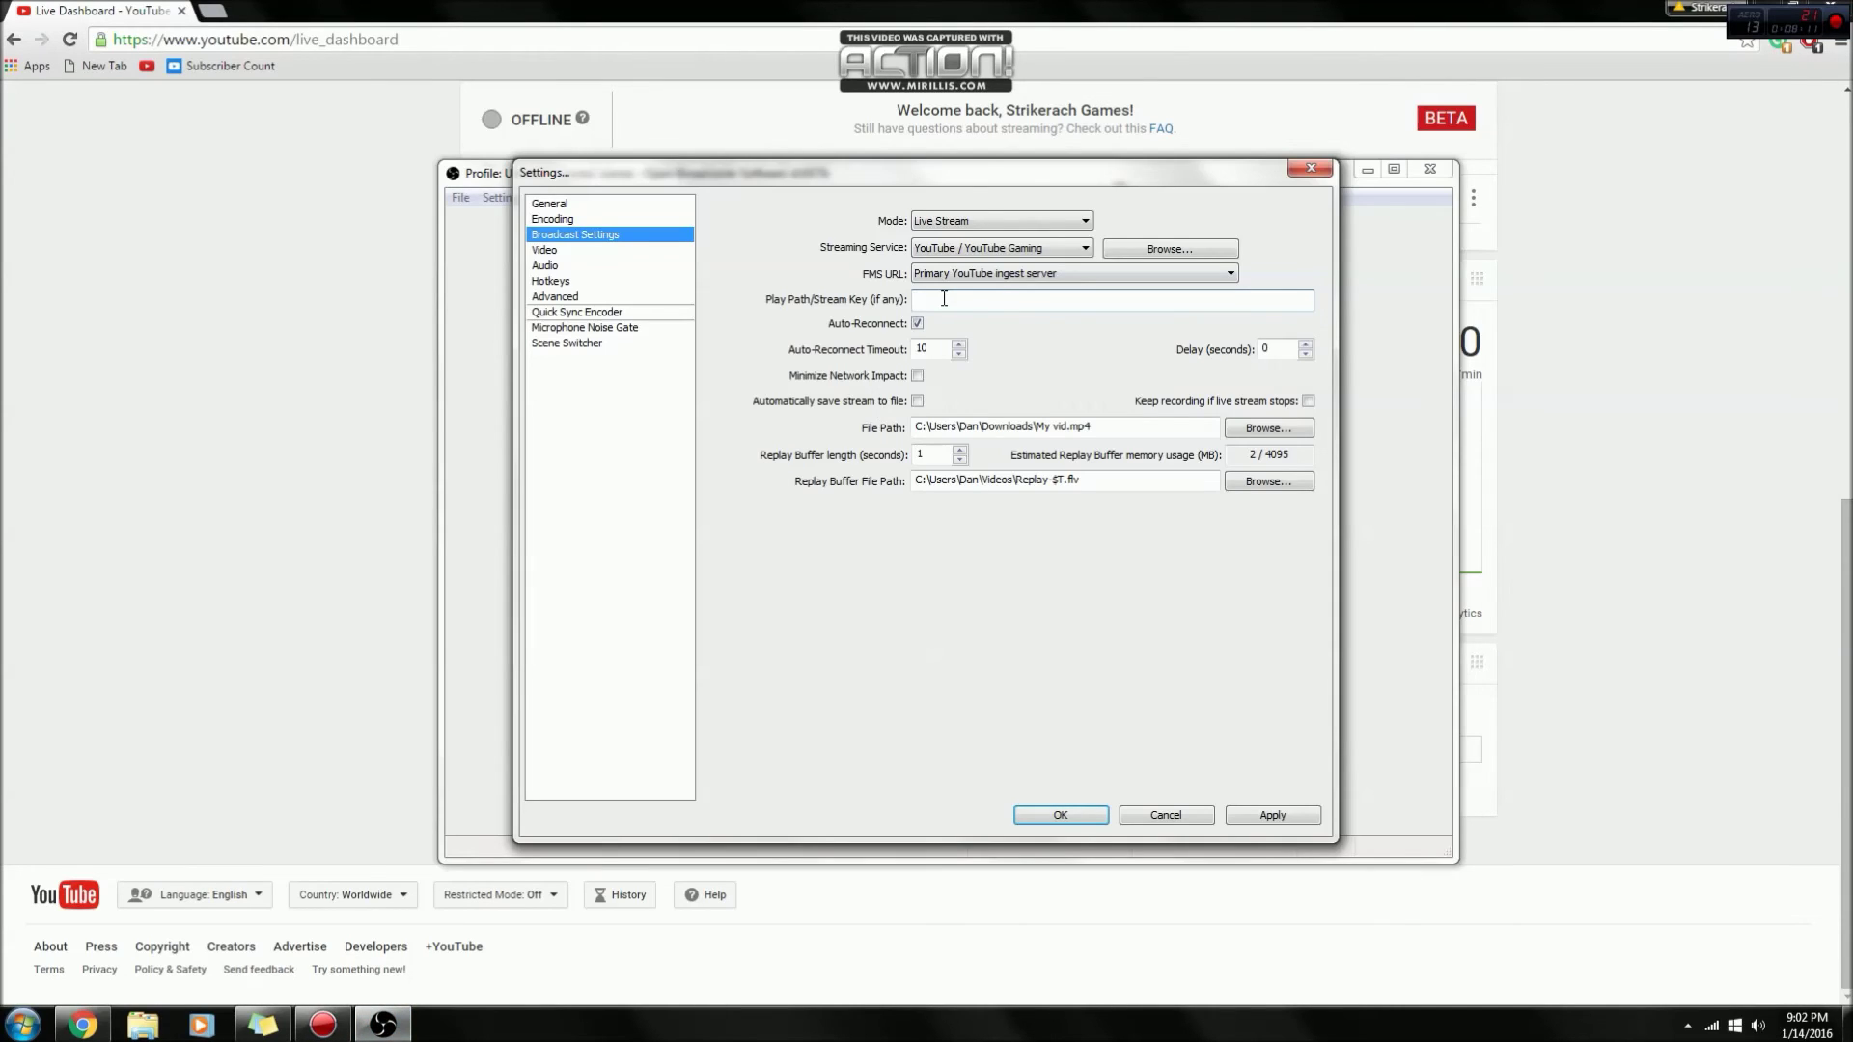
right_click(944, 298)
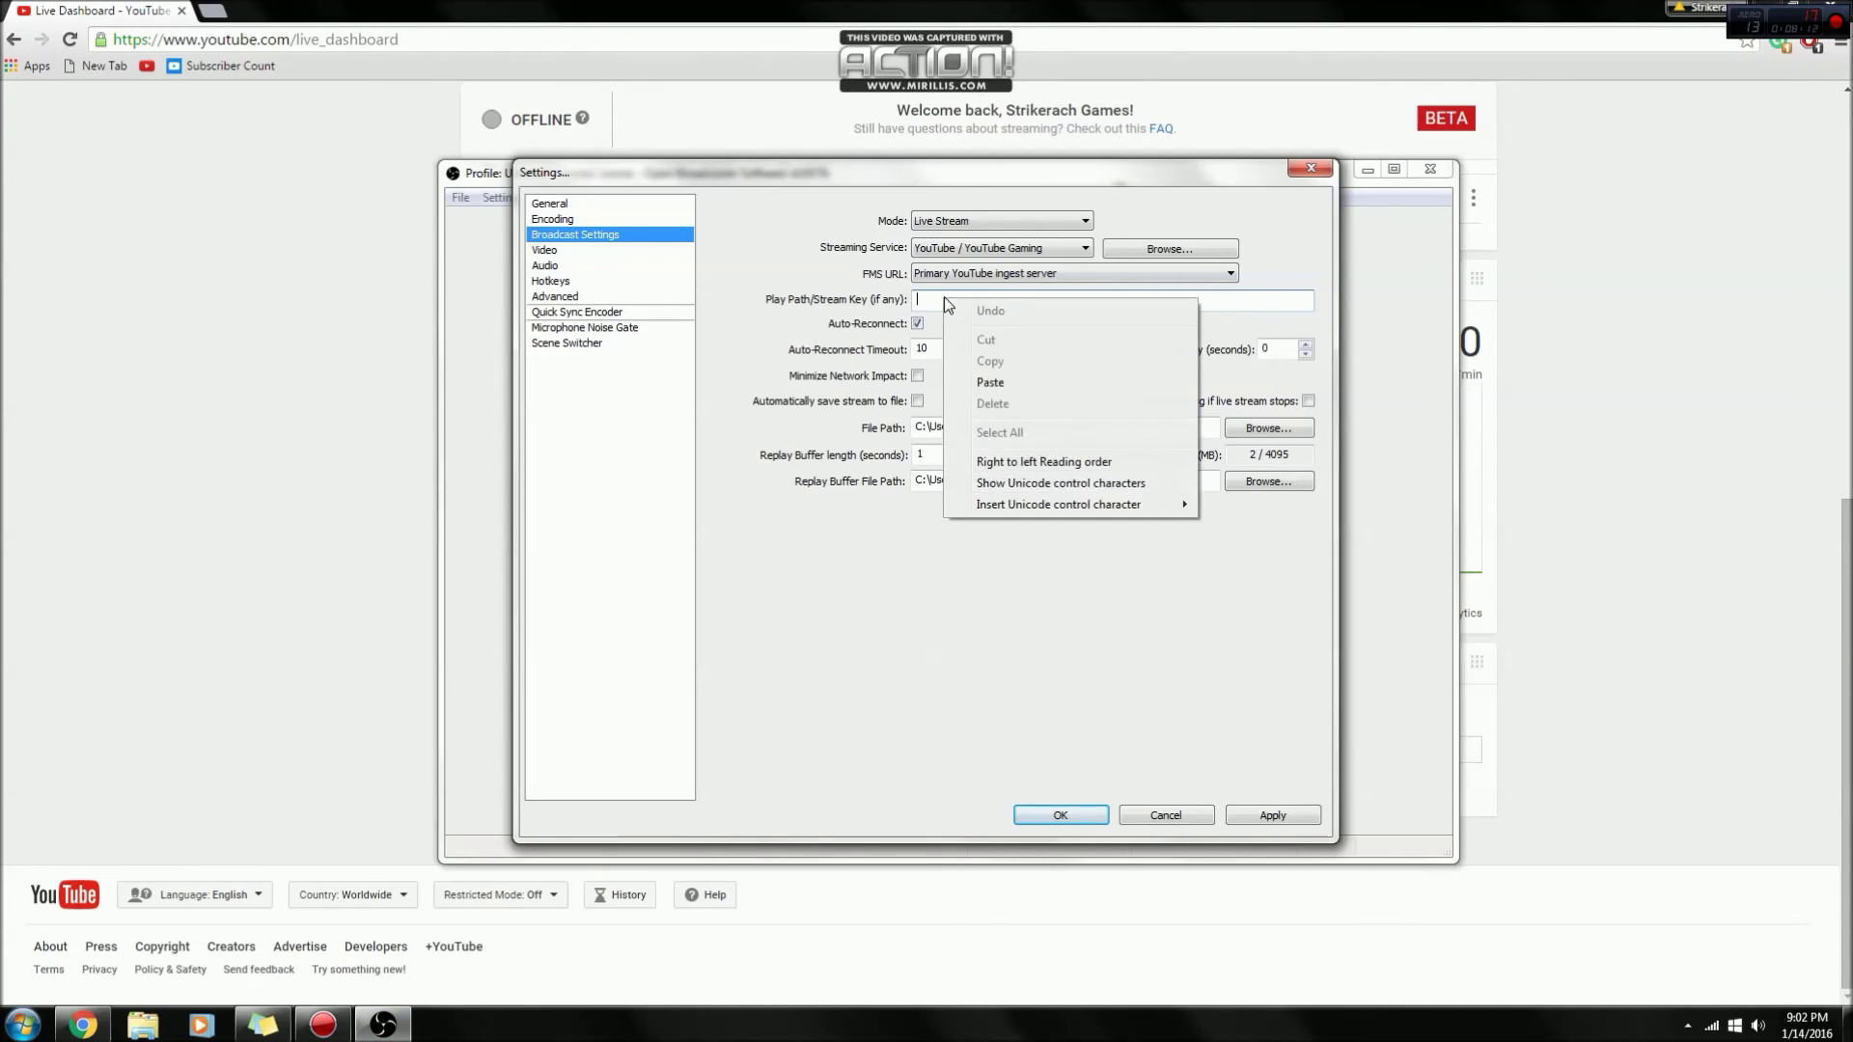
left_click(976, 377)
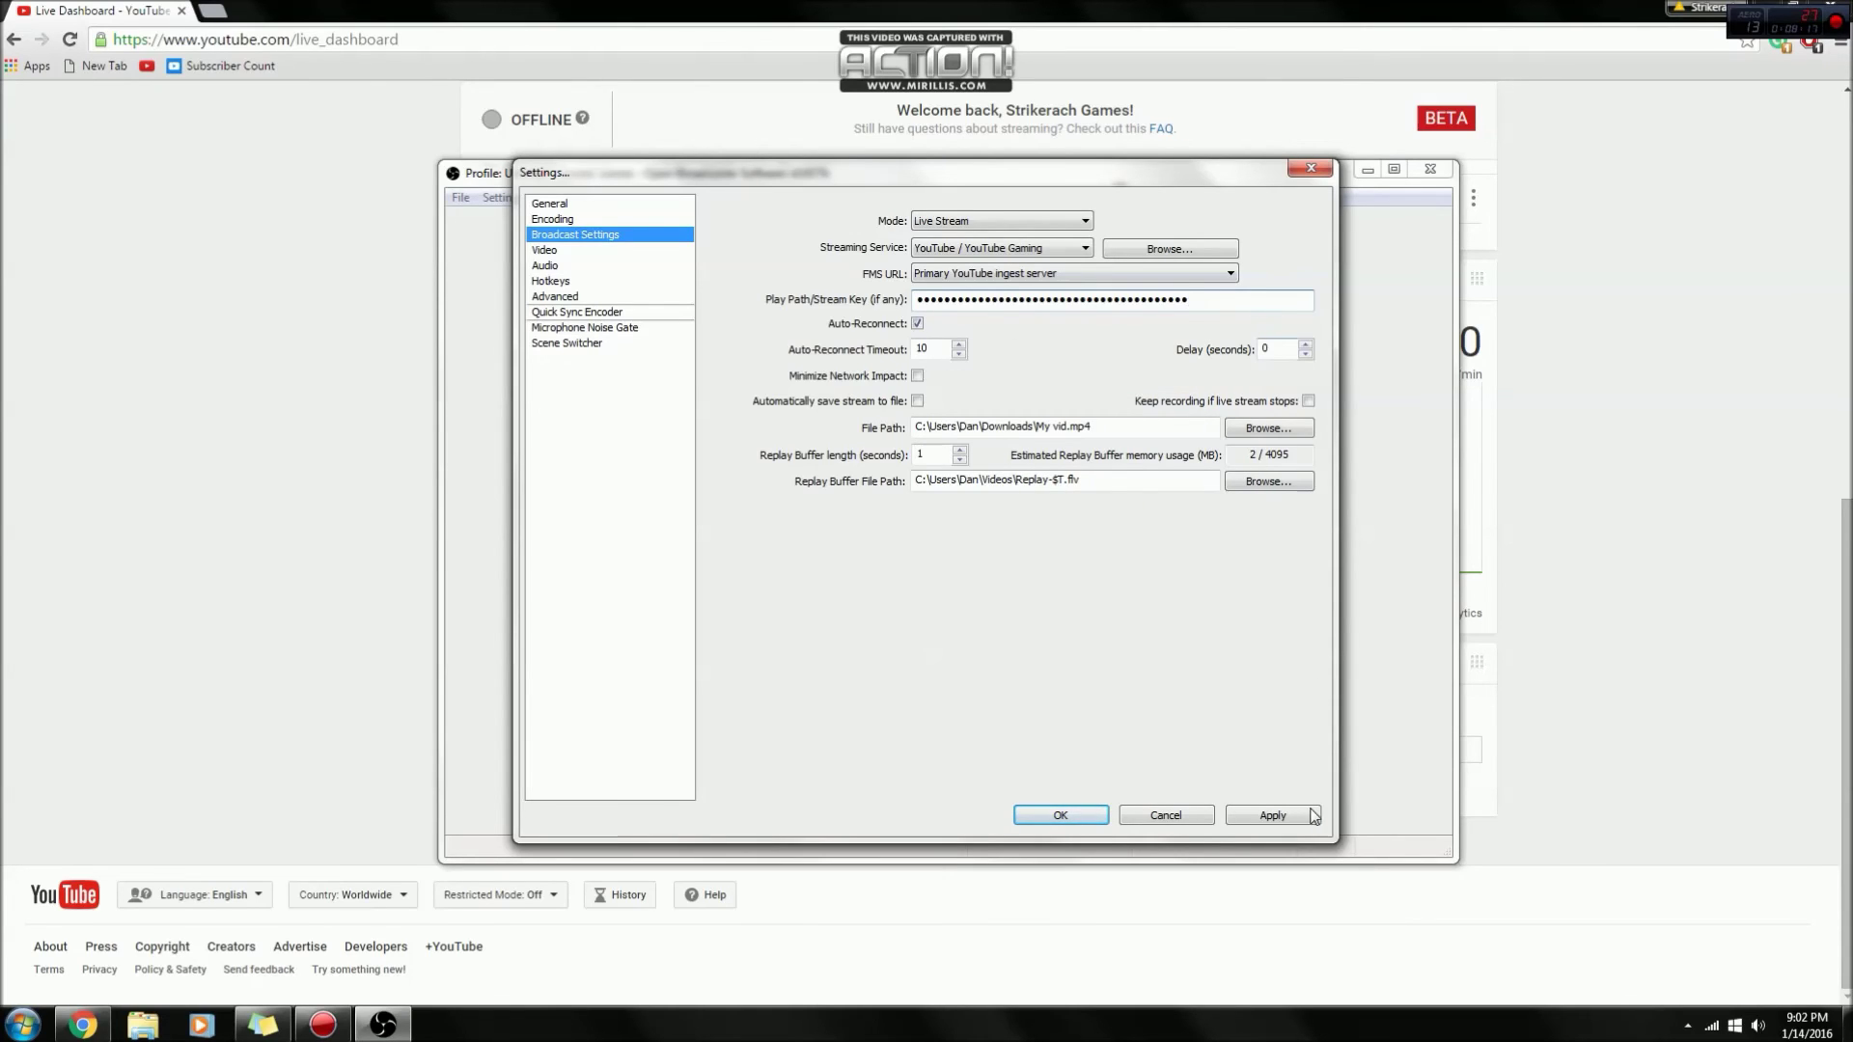
left_click(1279, 819)
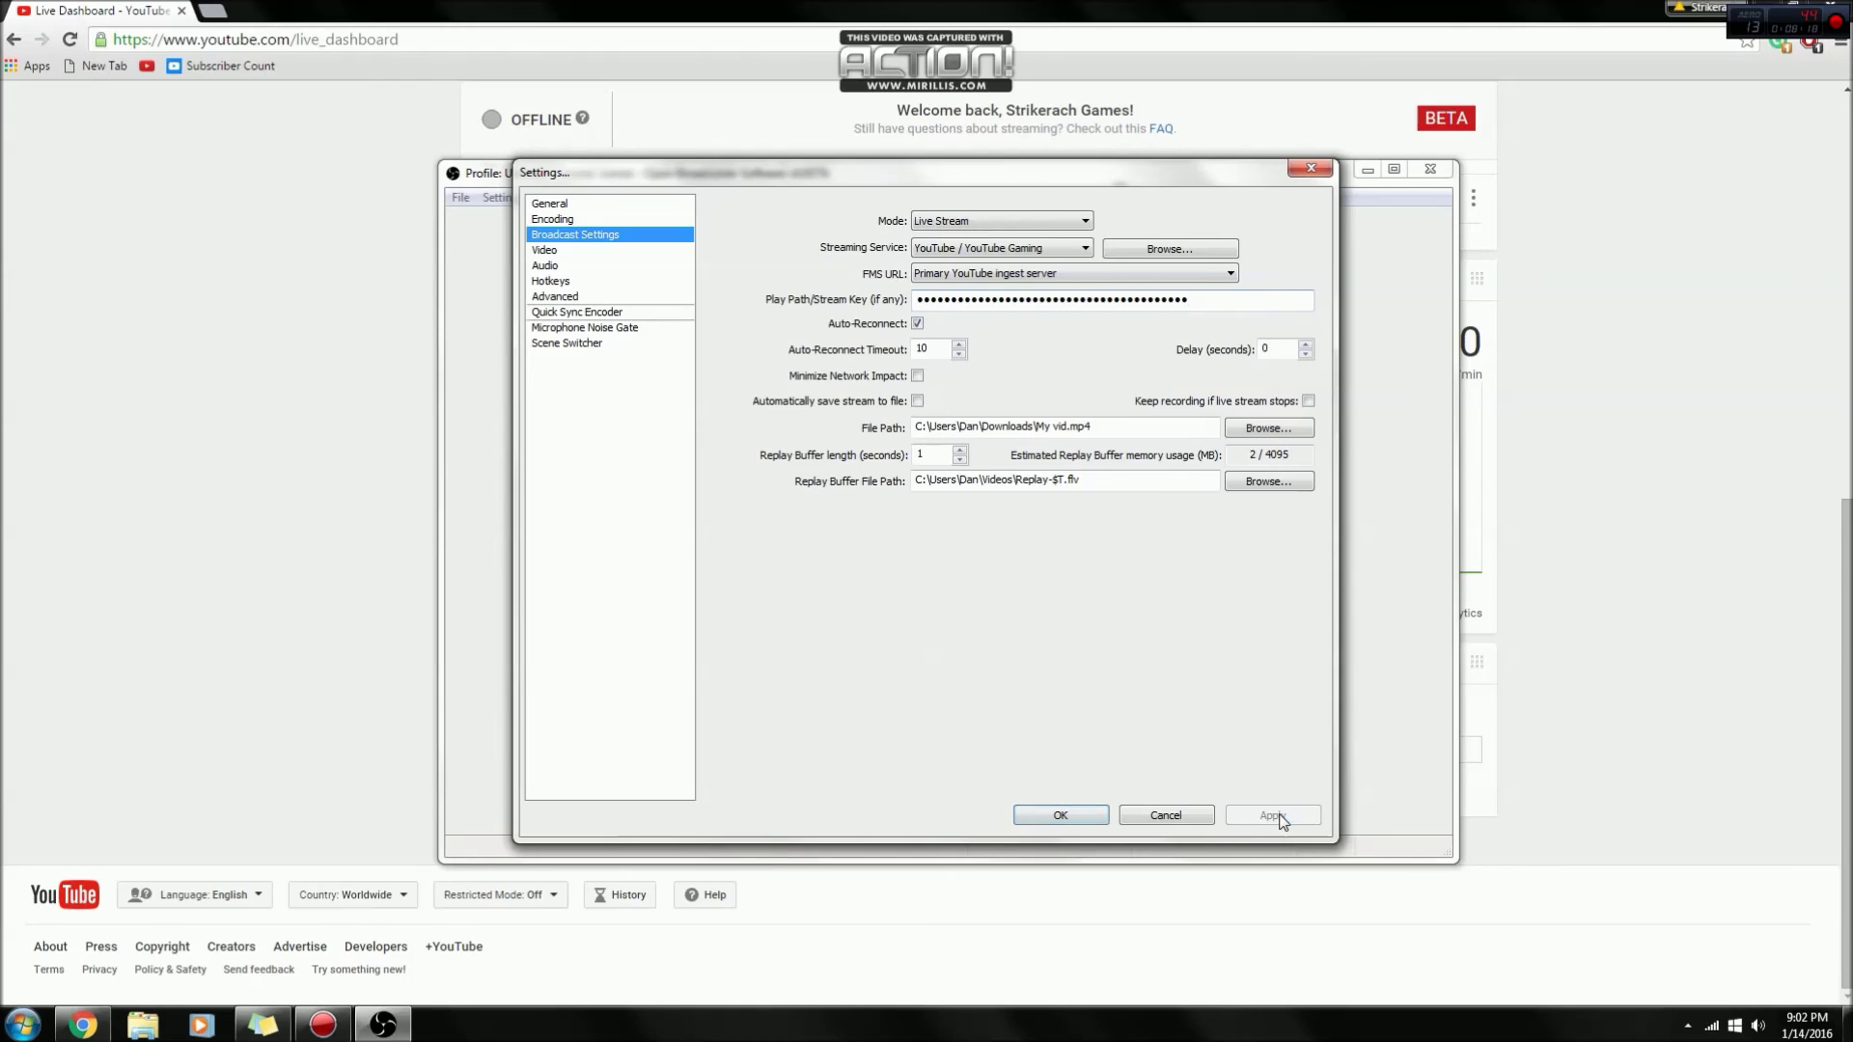
left_click(1060, 816)
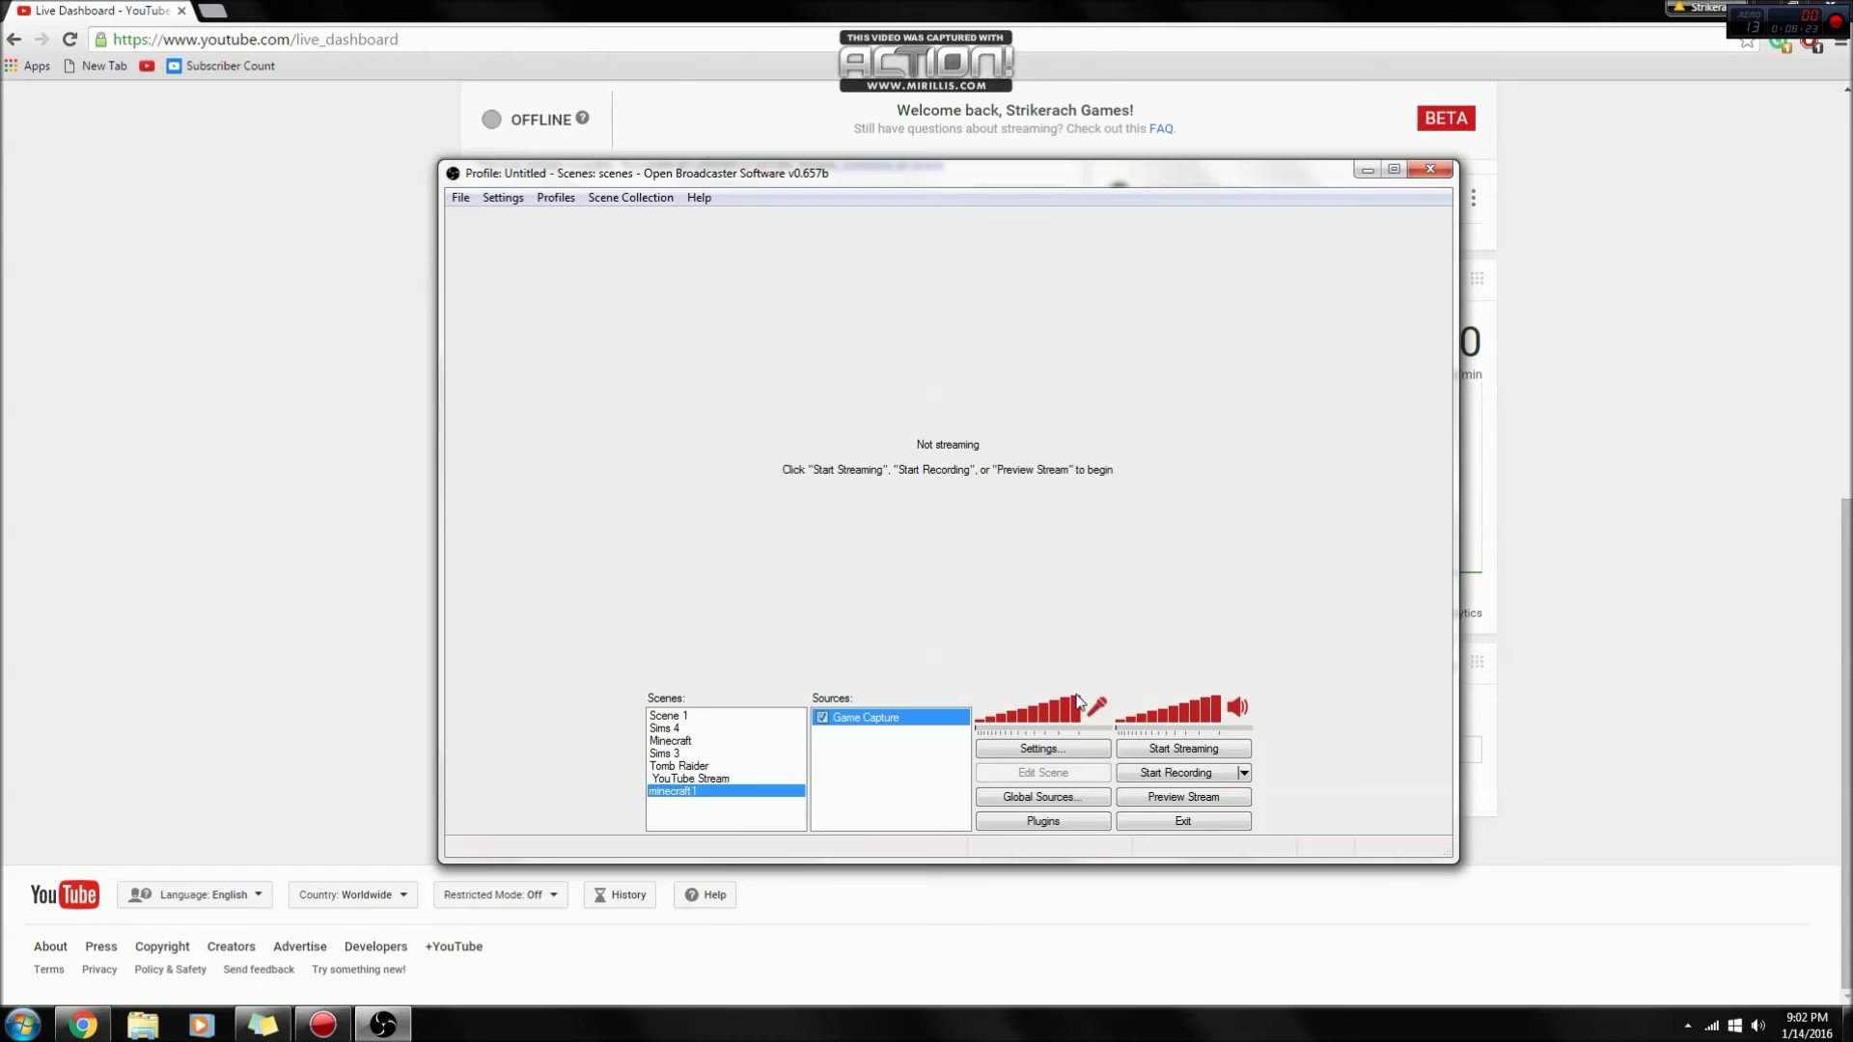
- Browse the live dashboard's Stream Options, Monetization and Basic Info tabs, ending on Basic Info in front of OBS
left_click(245, 621)
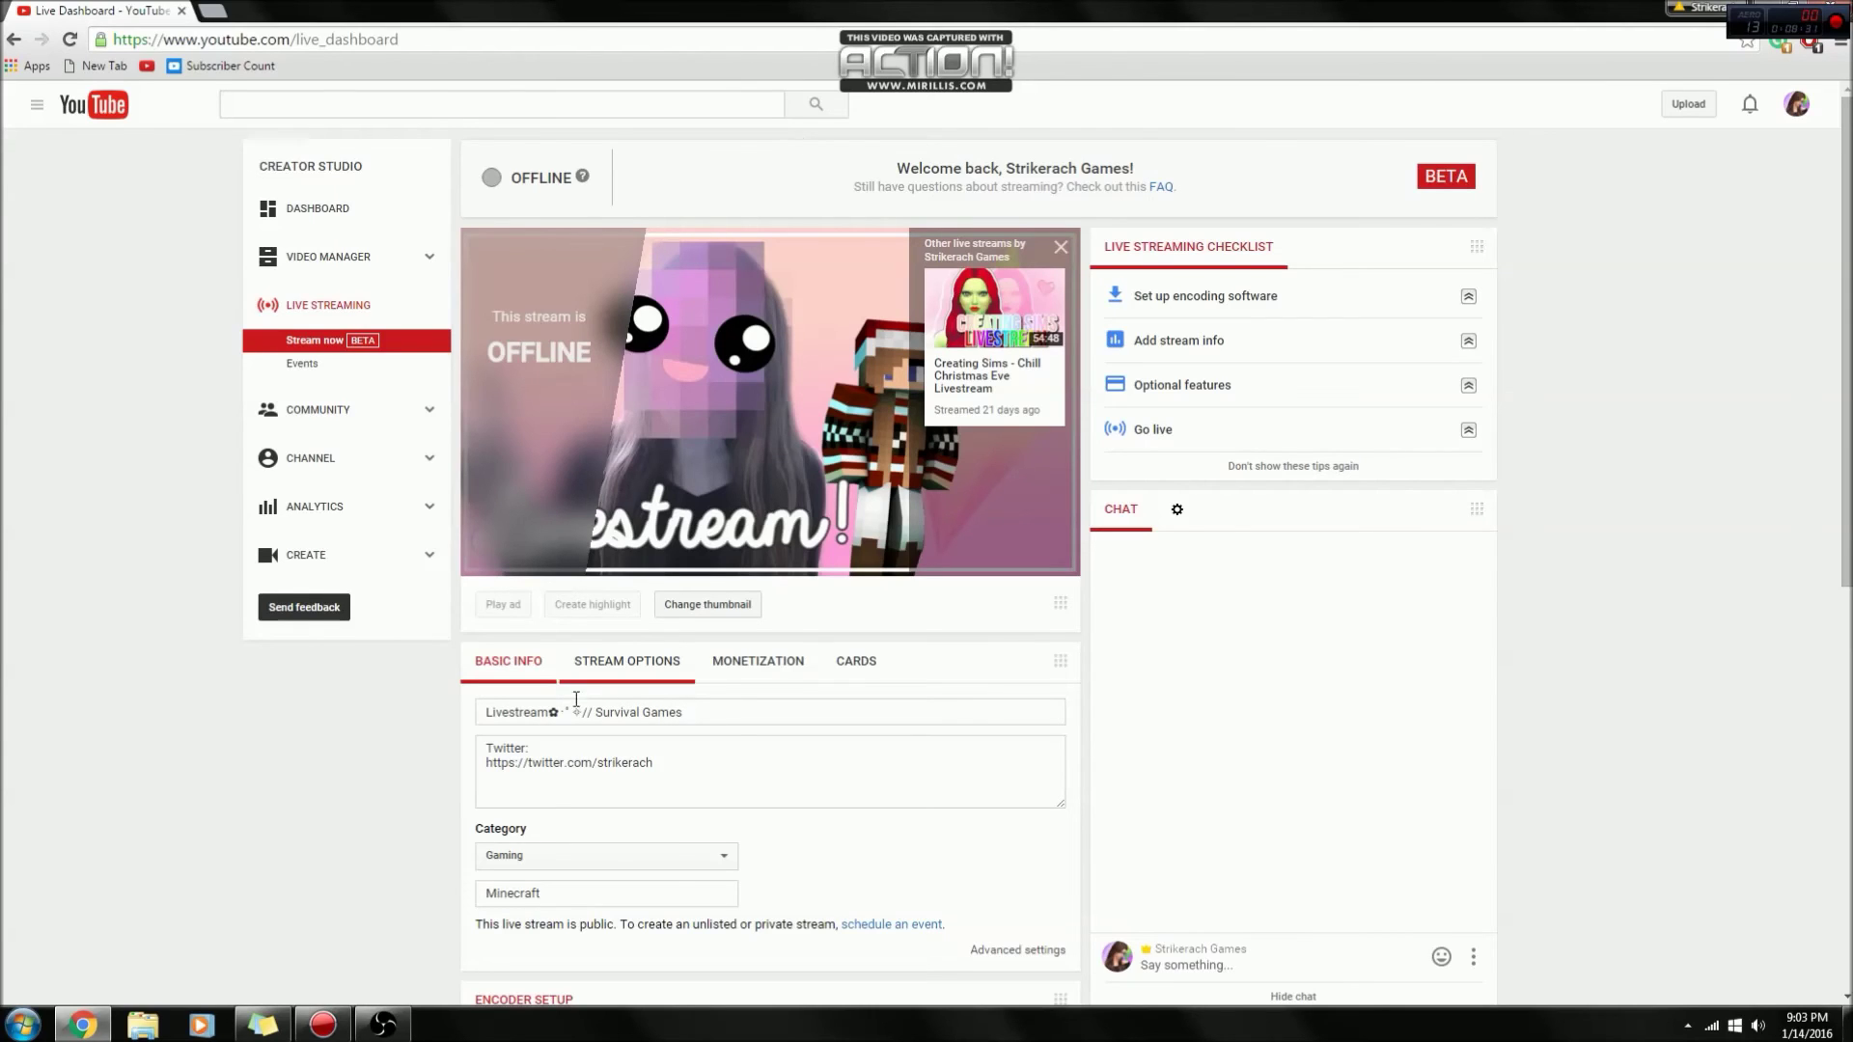
scroll(741, 690, "down", 2)
left_click(653, 473)
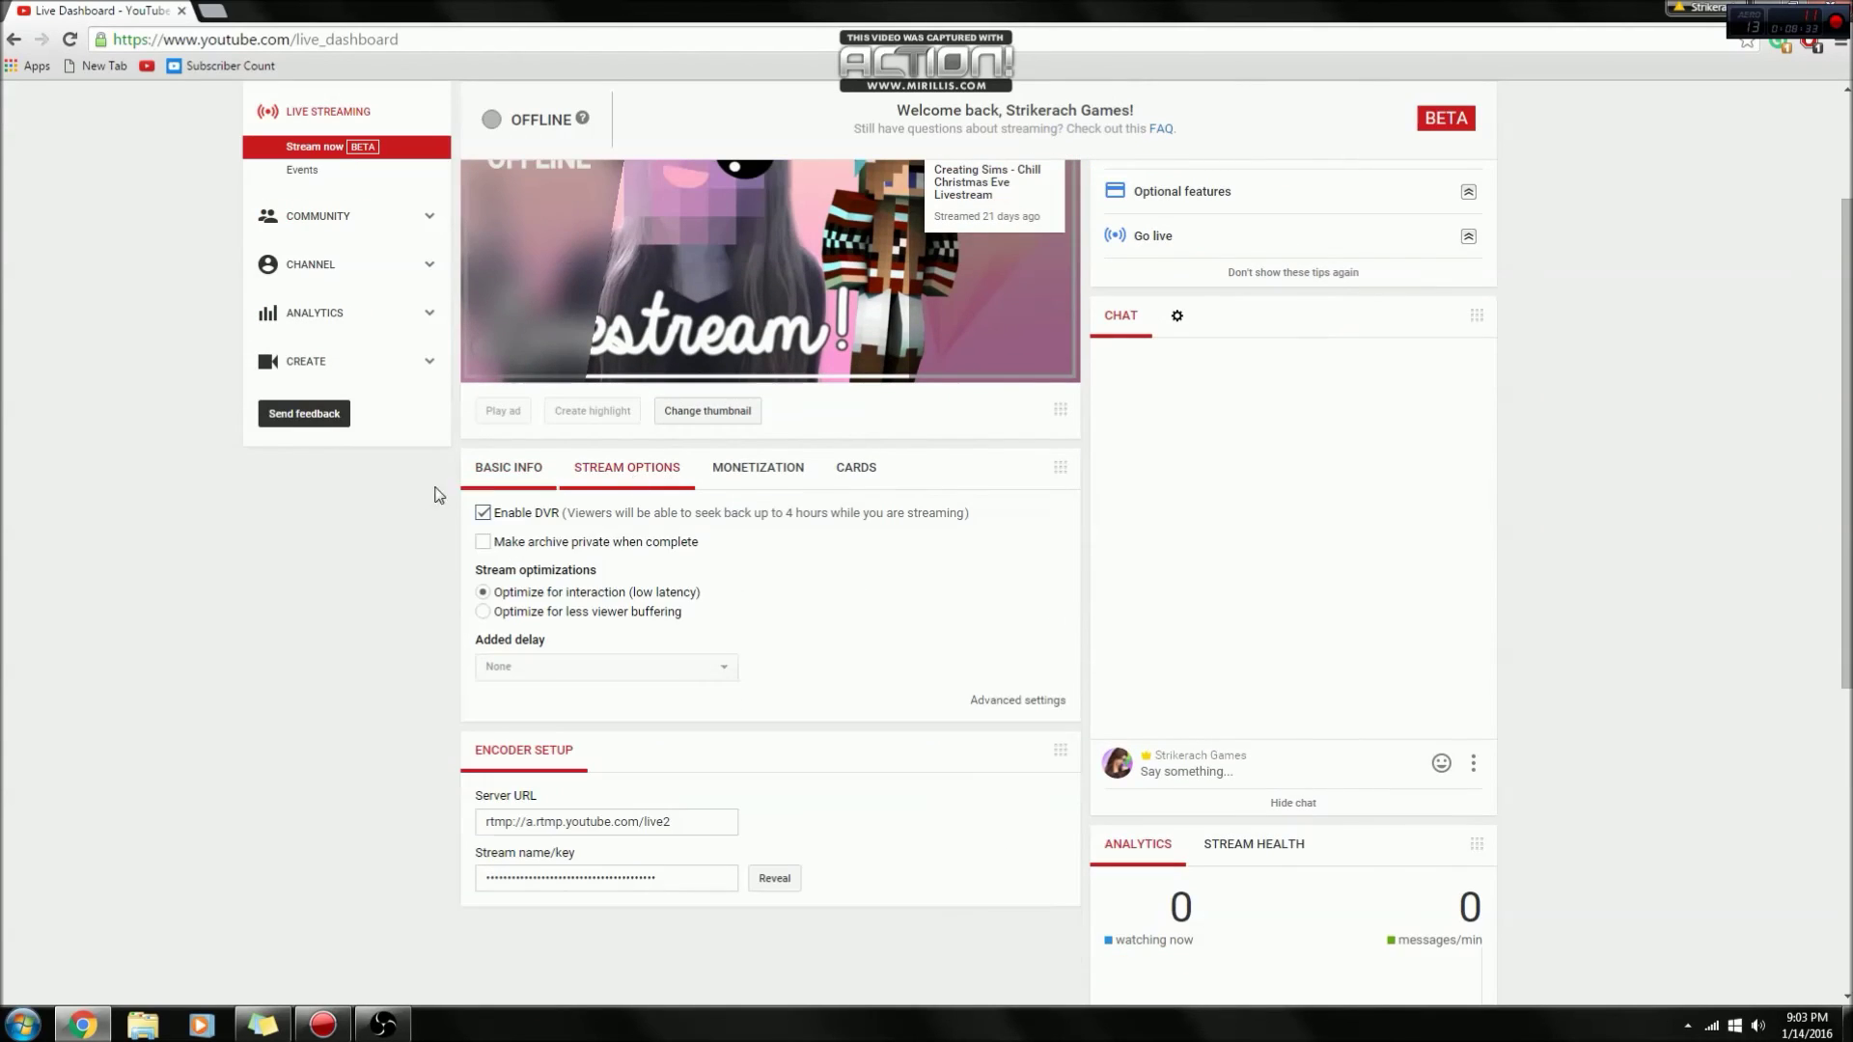
left_click(782, 473)
left_click(497, 471)
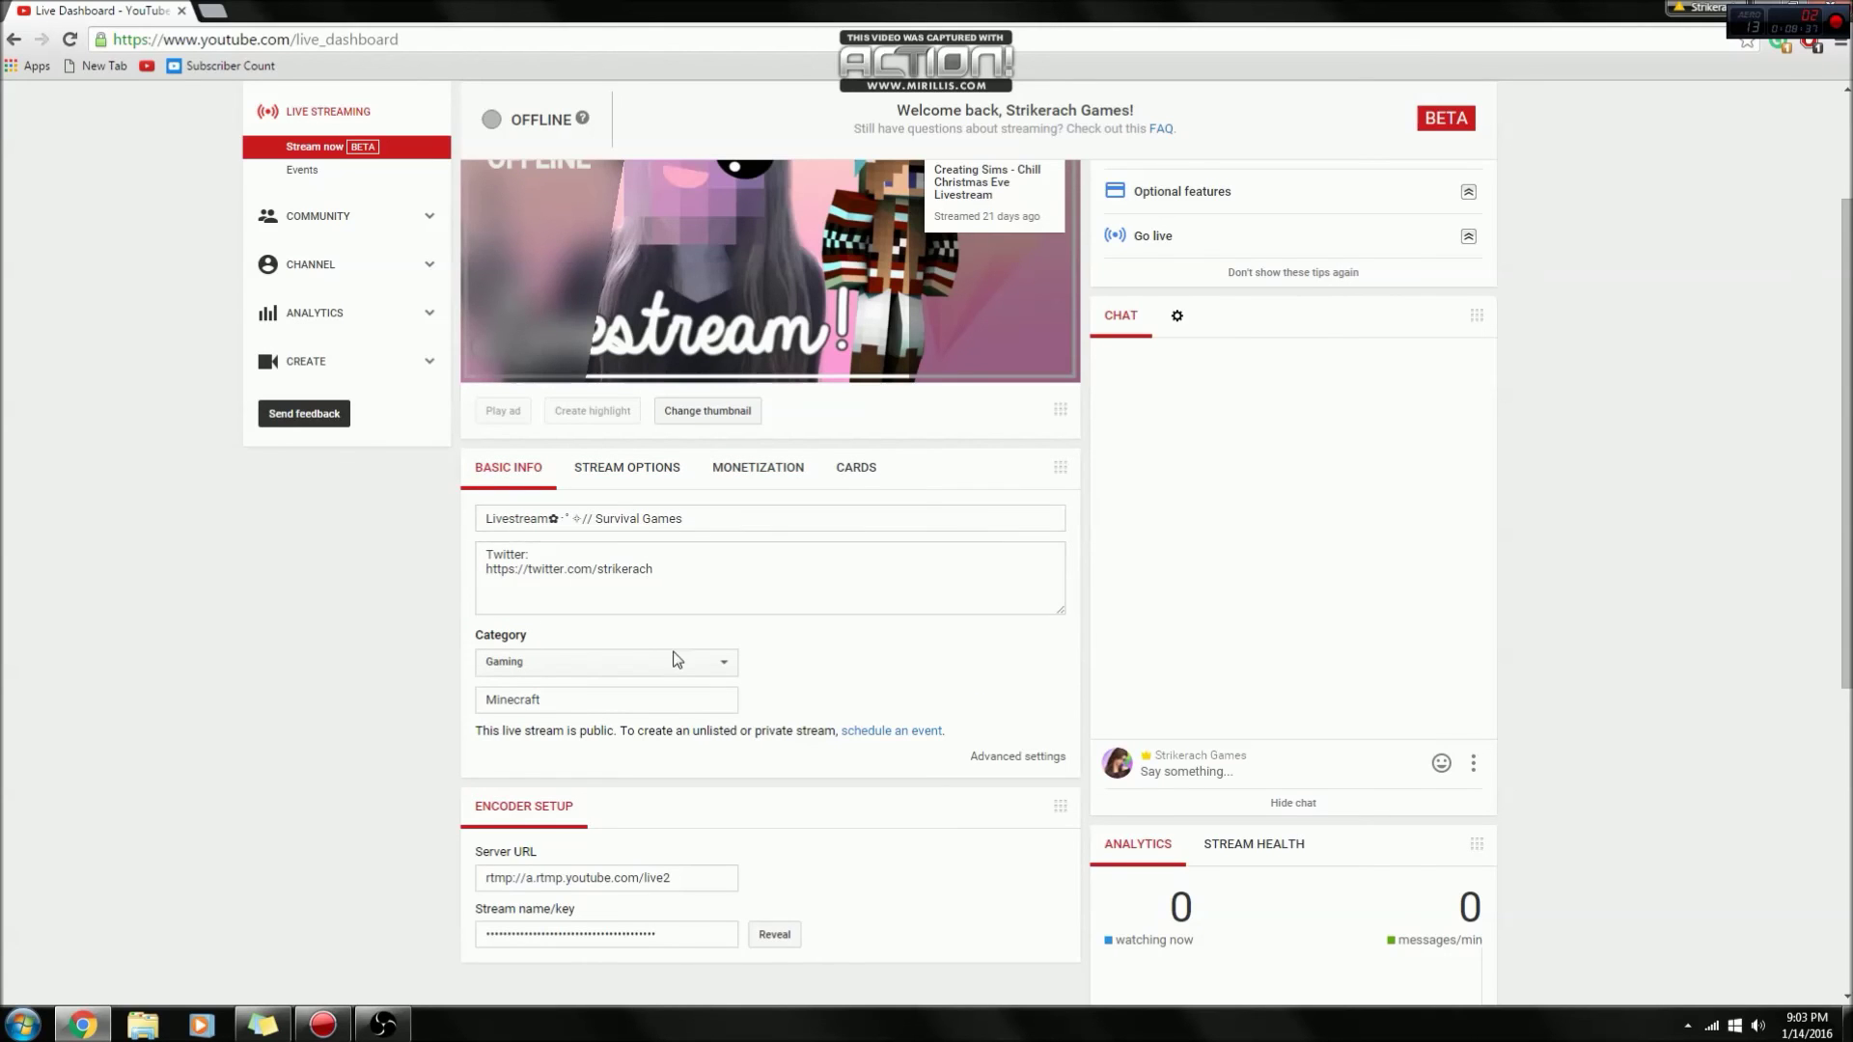
scroll(674, 653, "down", 5)
scroll(740, 662, "up", 6)
scroll(788, 654, "up", 1)
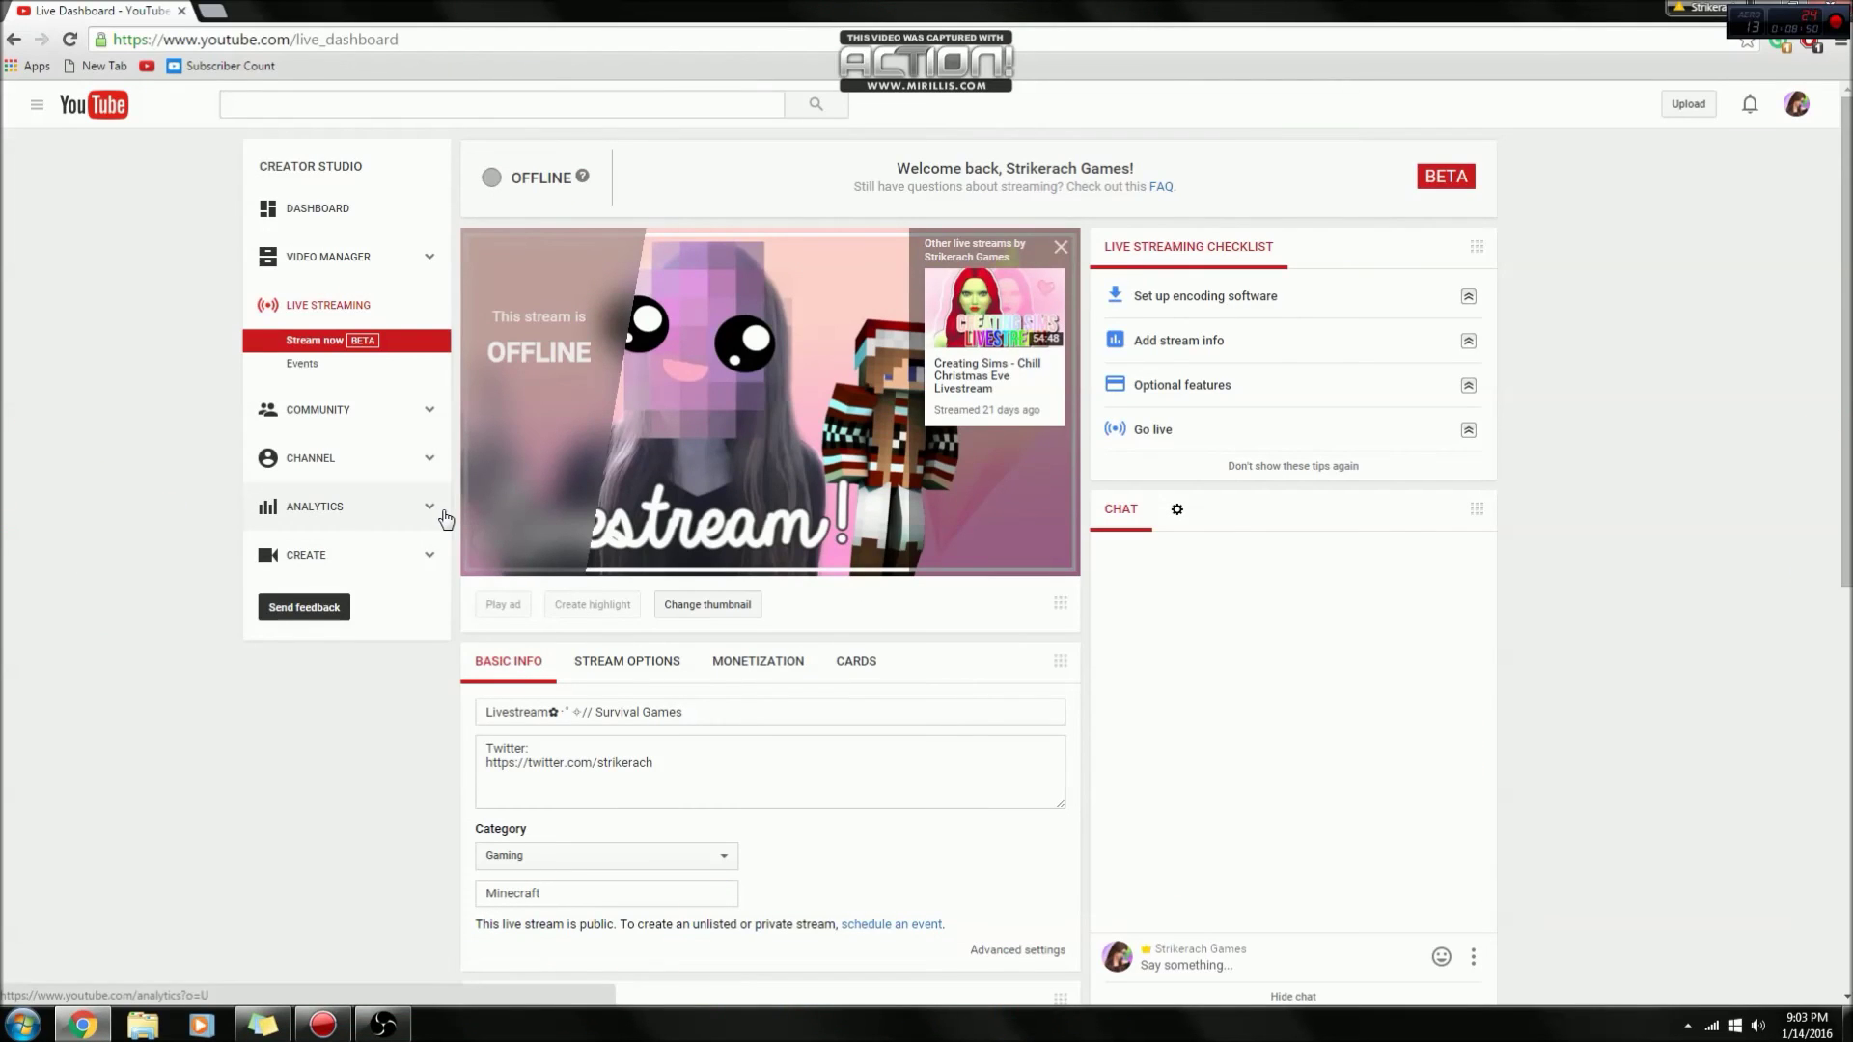
left_click(383, 1024)
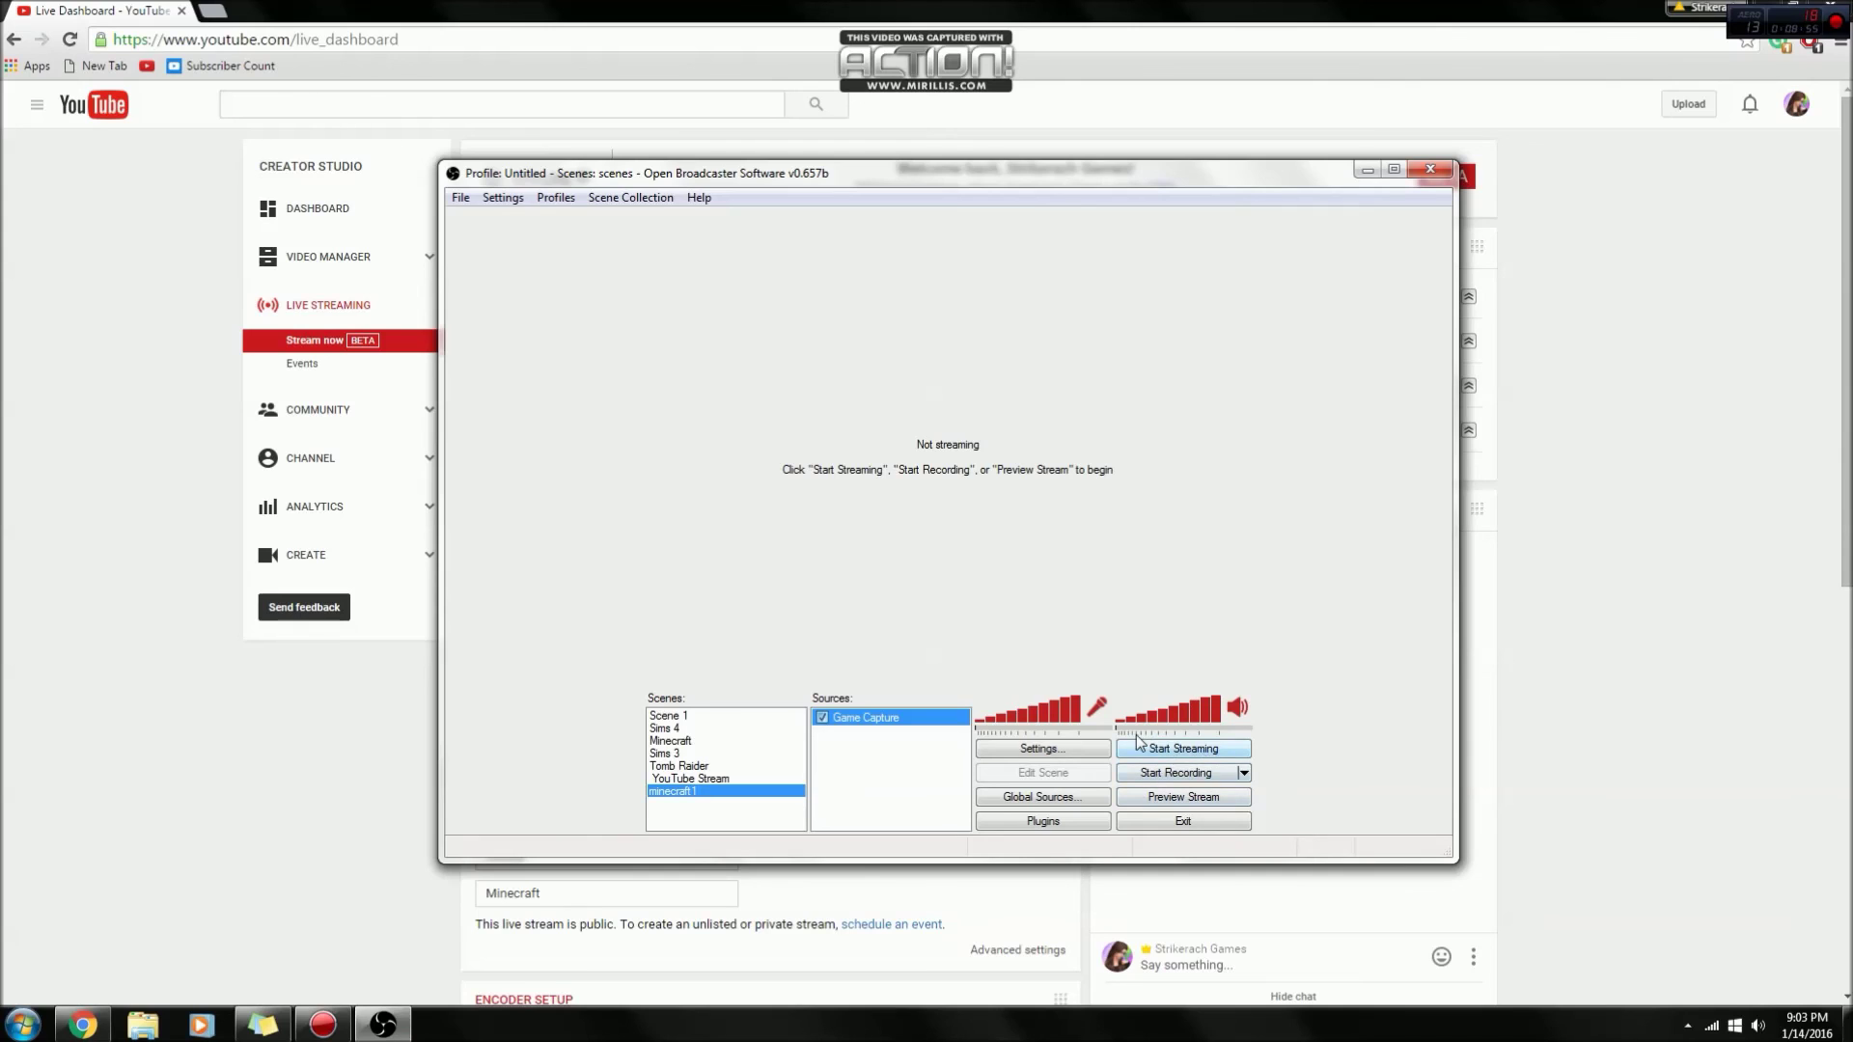
left_click(1694, 295)
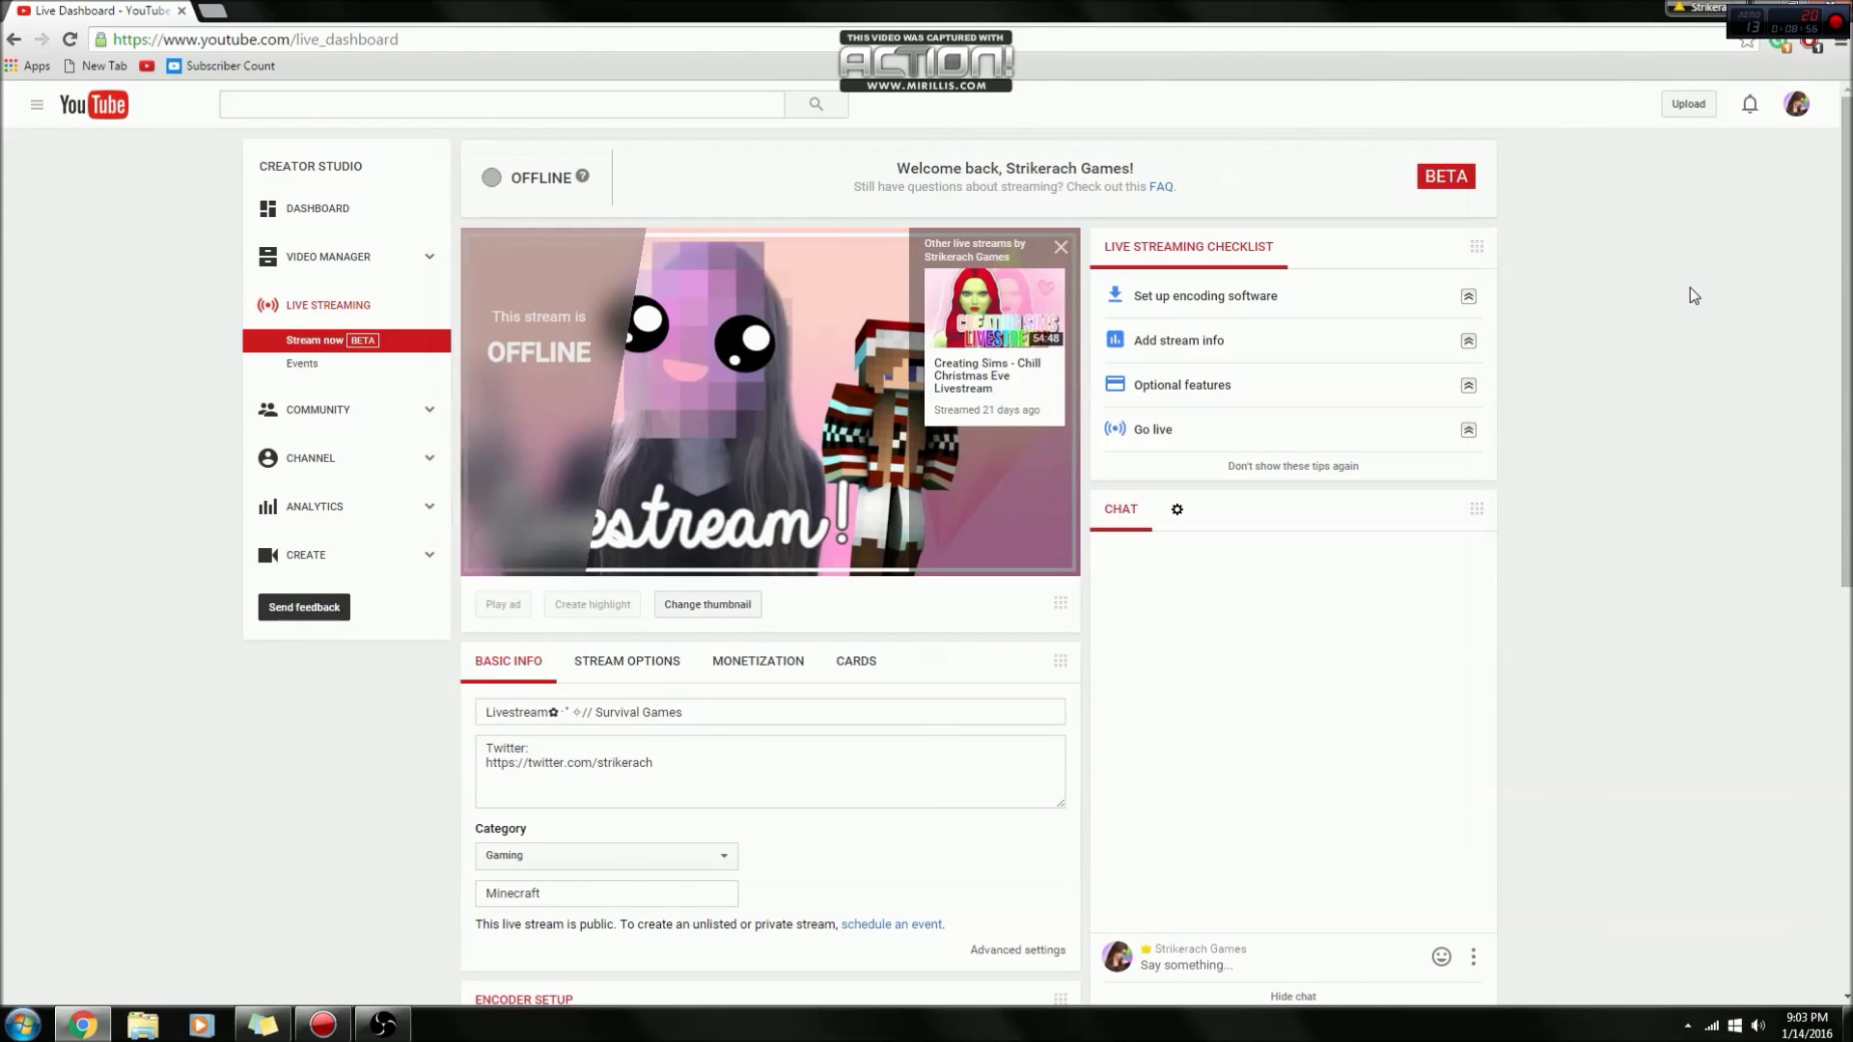